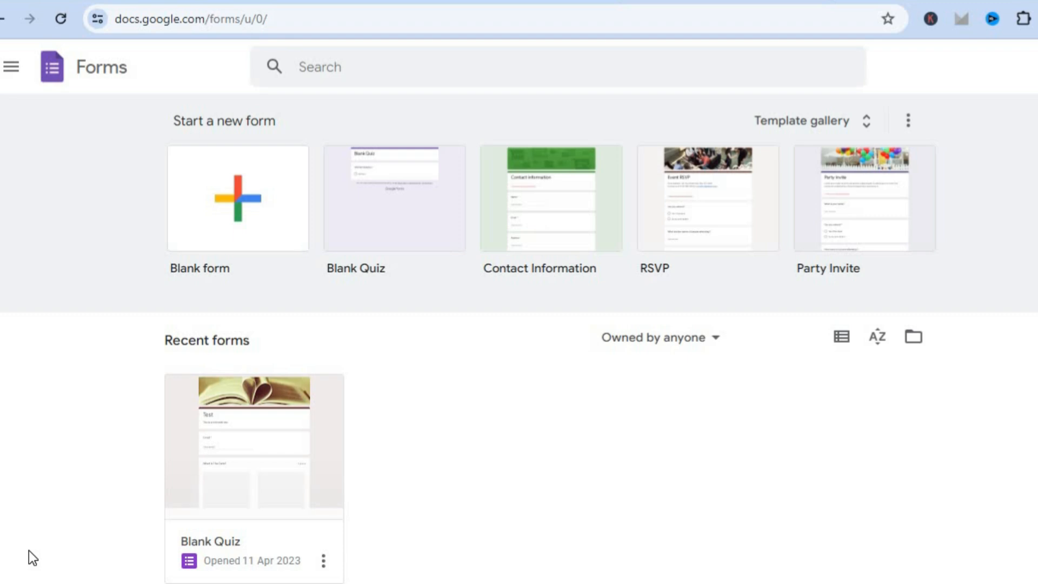
Step: Create a new form from the Blank Quiz template and title it "ONLINE SURVEY"
left_click(352, 239)
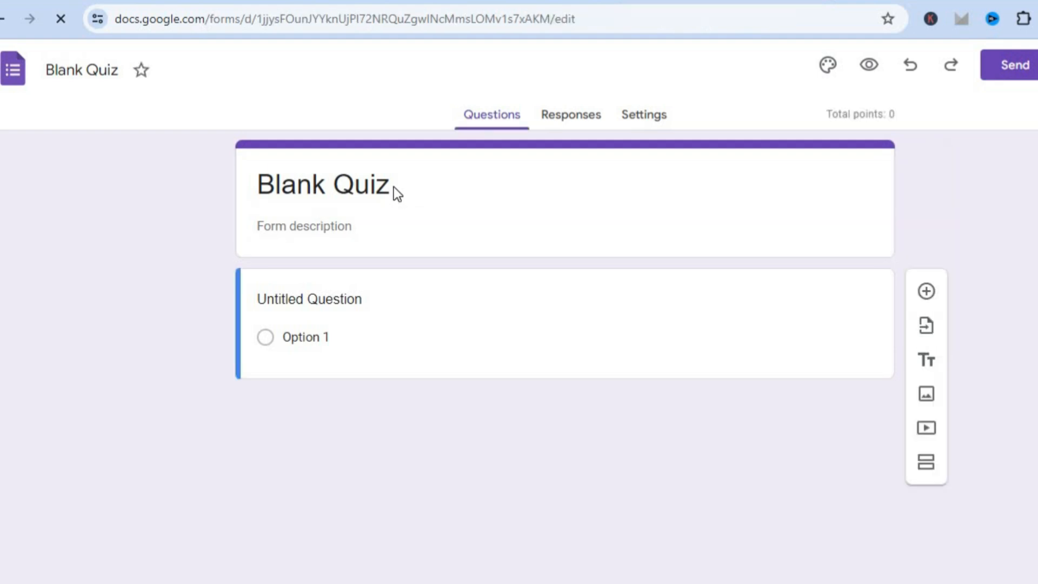
left_click(392, 185)
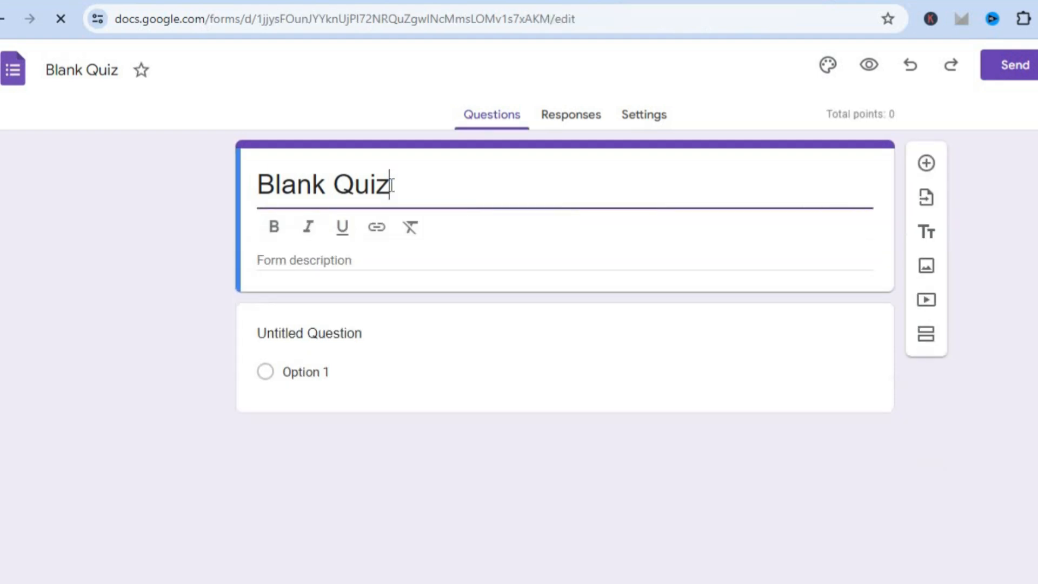
key("ctrl+a")
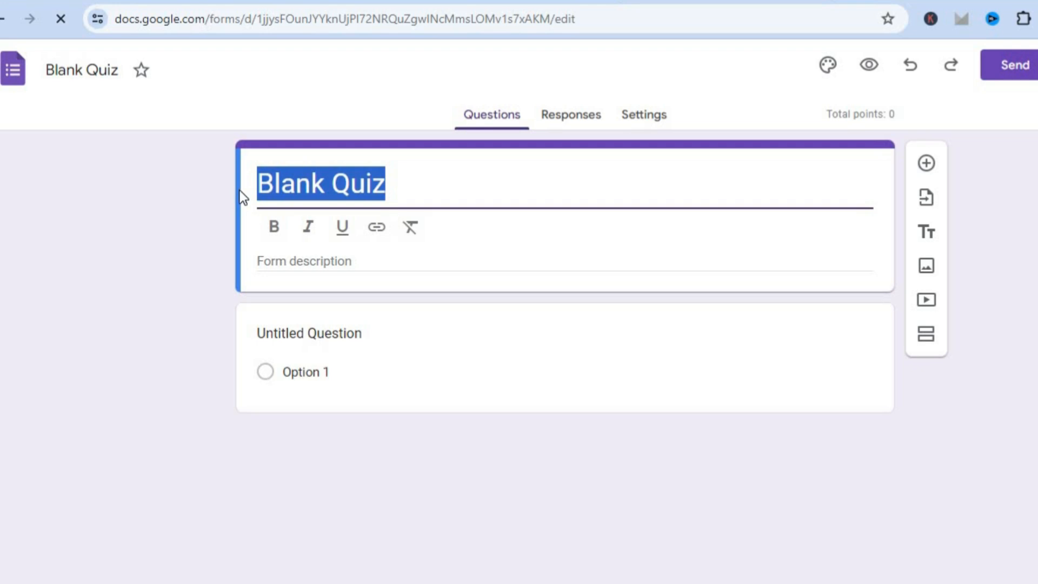
type("ONLINE SURVEY")
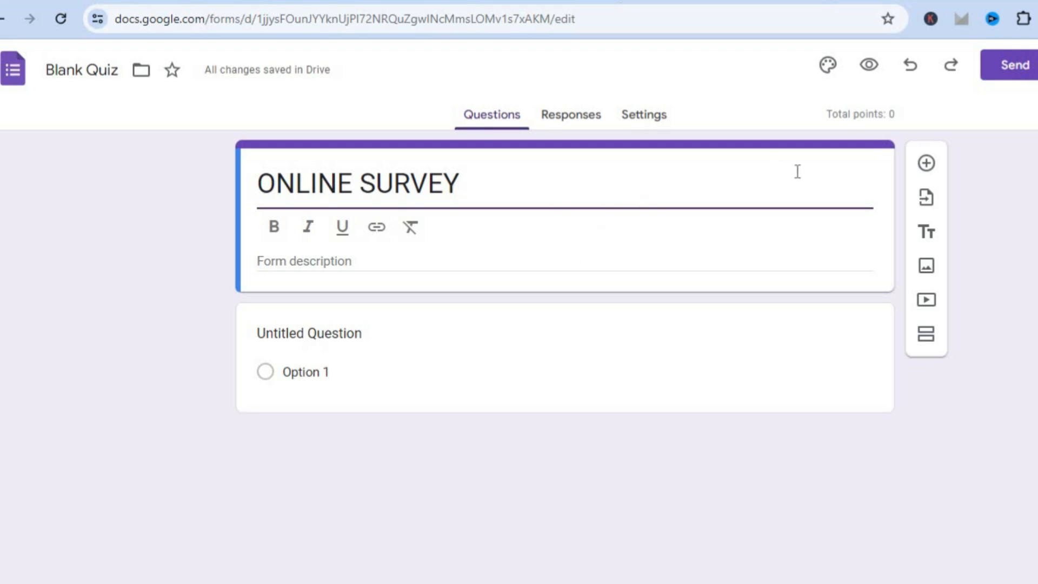
Step: Set the header font of the form's theme to Oswald
left_click(825, 71)
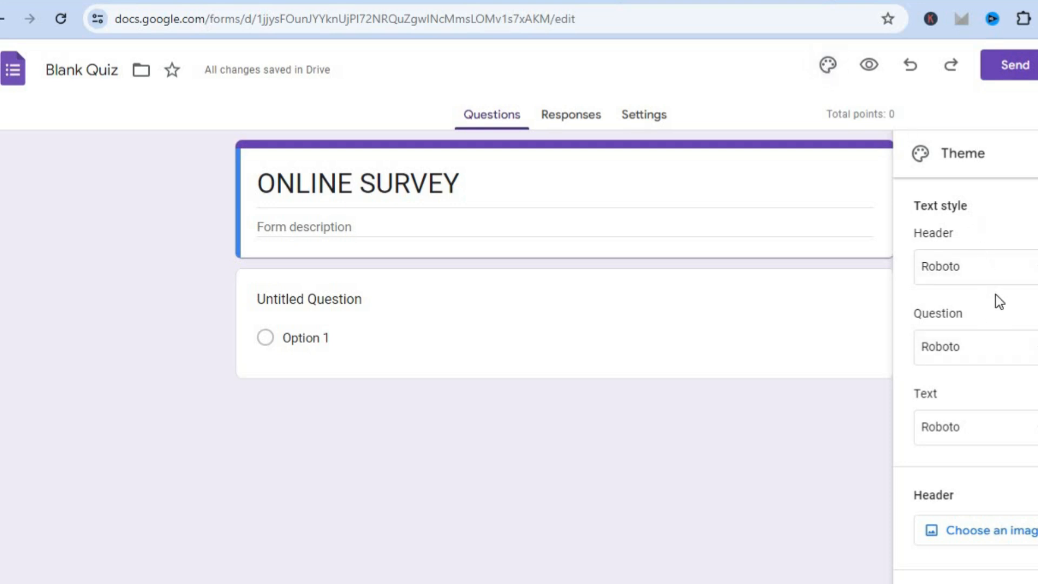
left_click(1032, 281)
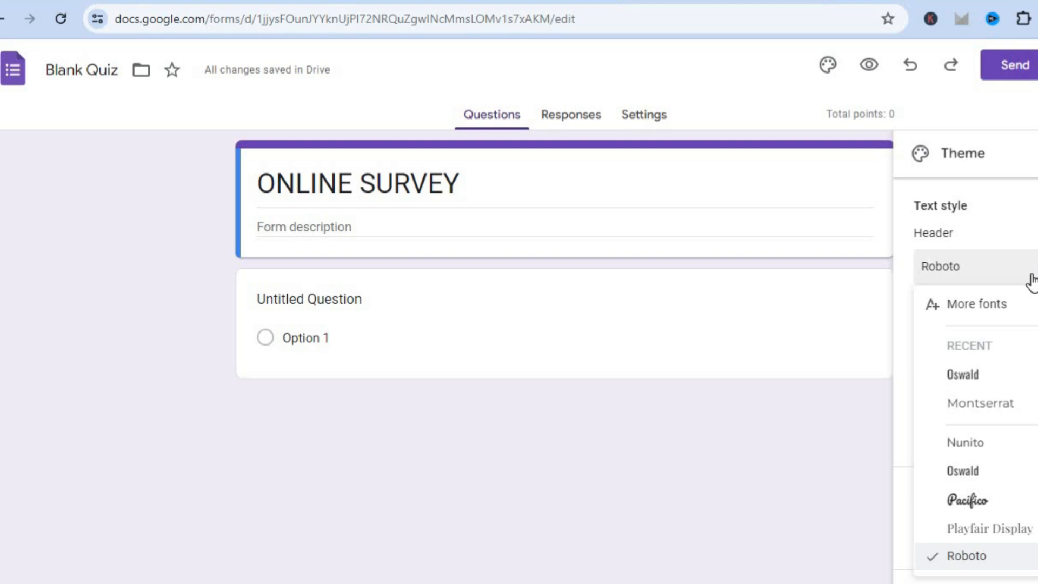
mouse_move(990, 452)
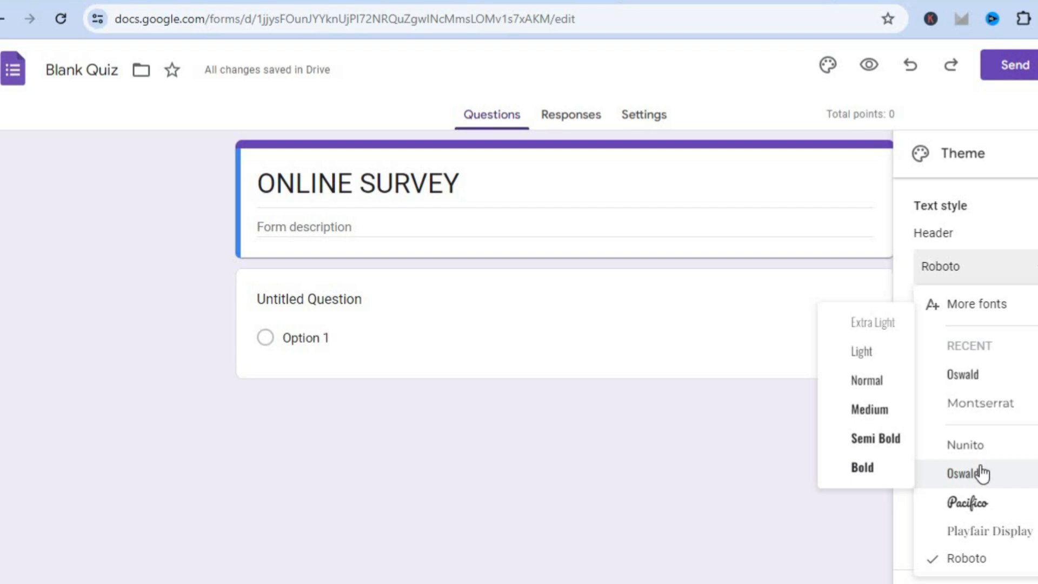
left_click(981, 473)
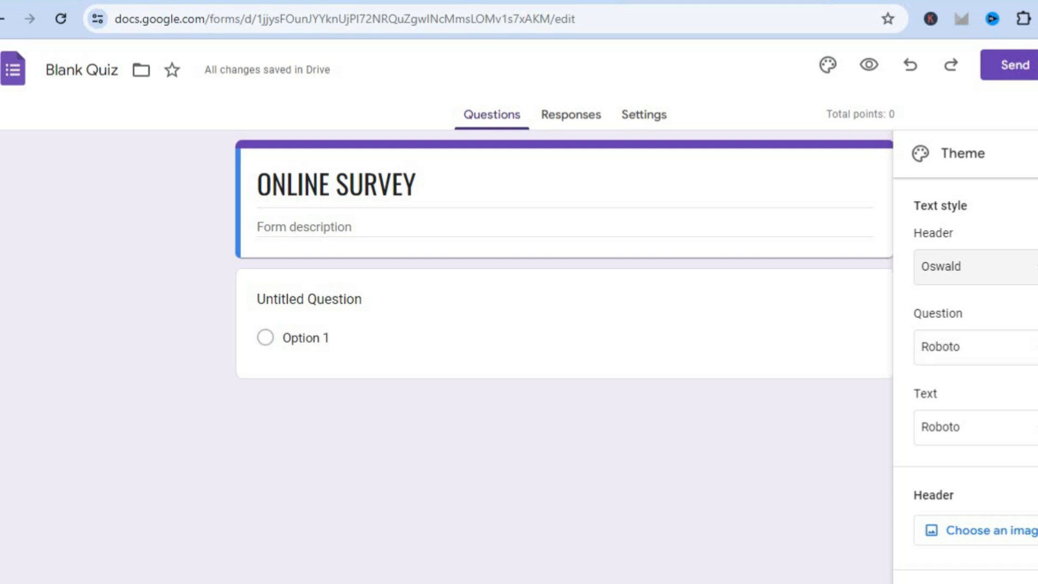
Step: Set the theme colour to dark blue with the medium background shade, and close the theme settings
scroll(968, 357, "down", 4)
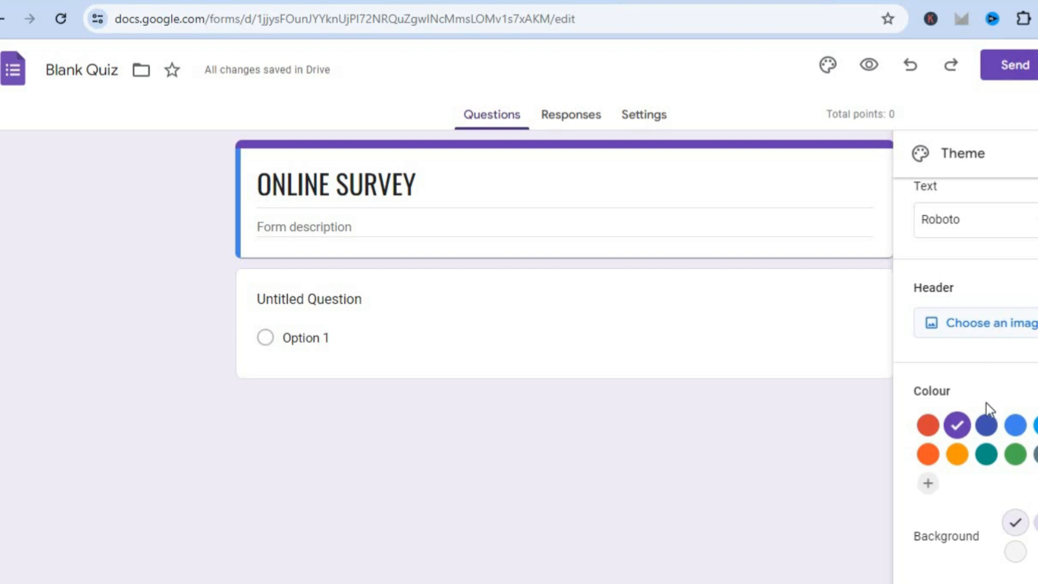
left_click(987, 423)
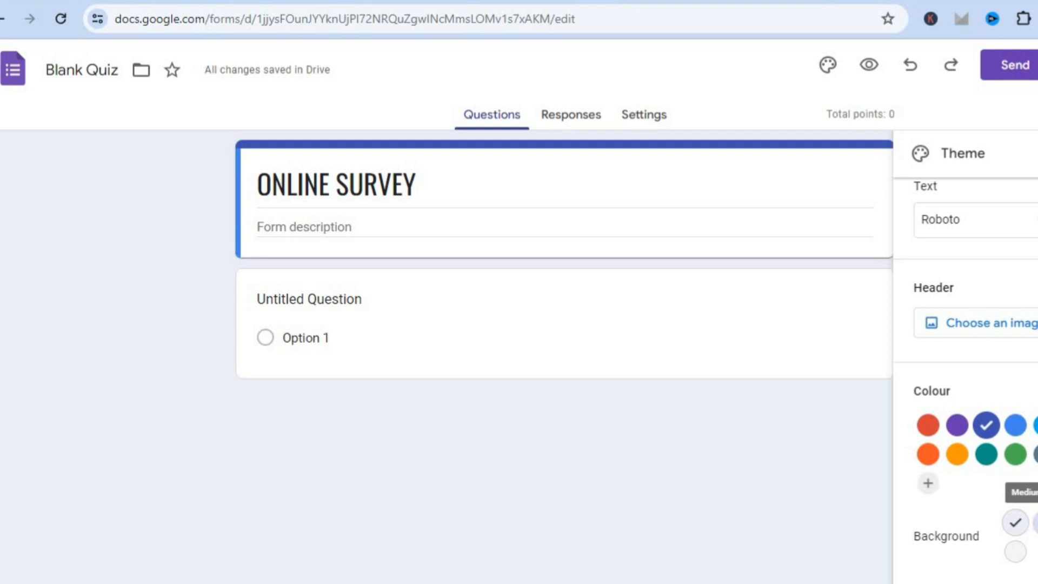
left_click(1036, 523)
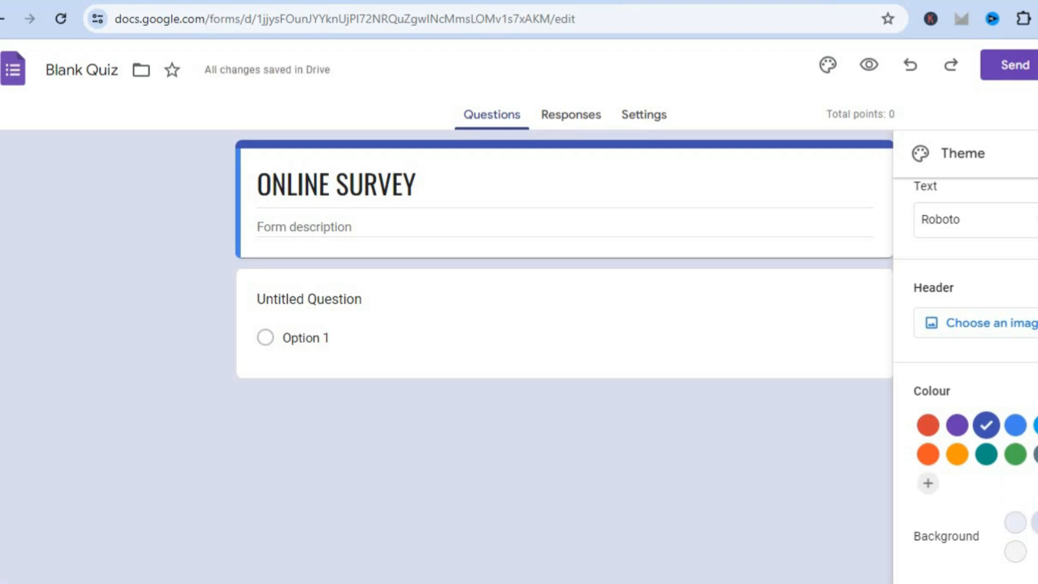
left_click(1037, 154)
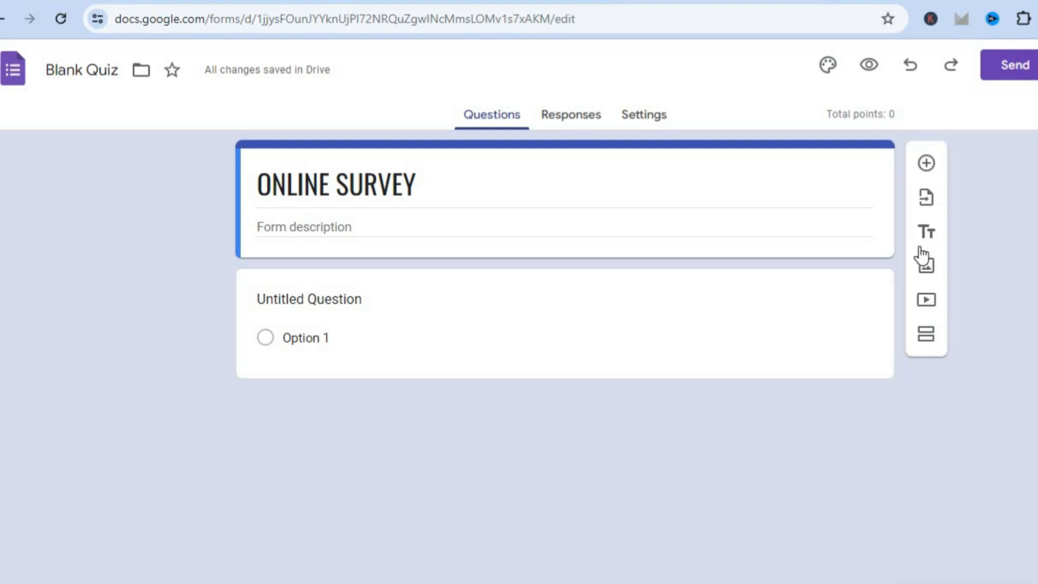
Step: Copy "What is your preferred method of transportation?" from the Bard chat and paste it as the first question in Google Forms
left_click(364, 302)
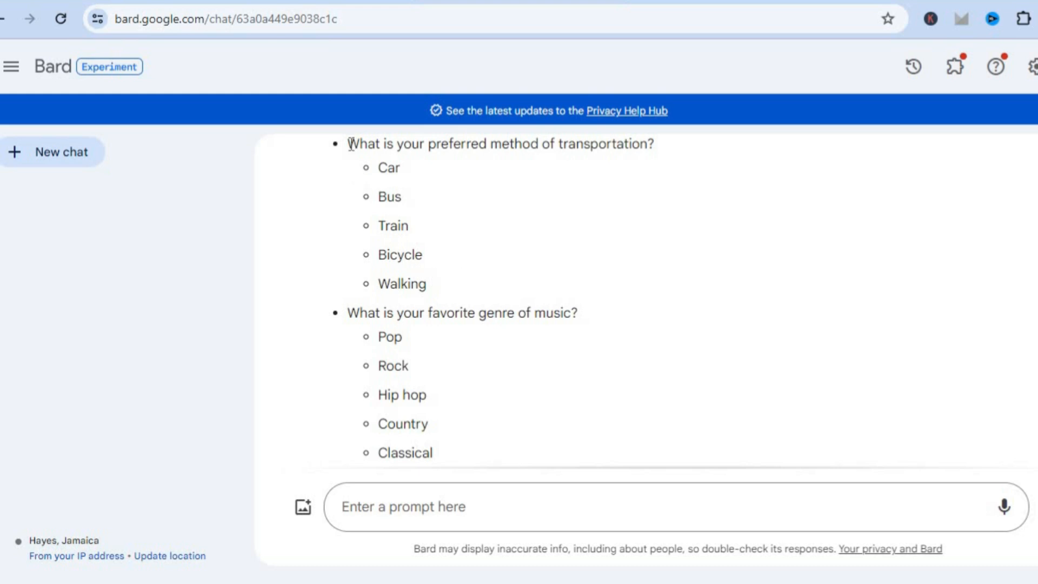
left_click_drag(348, 145, 656, 155)
right_click(611, 157)
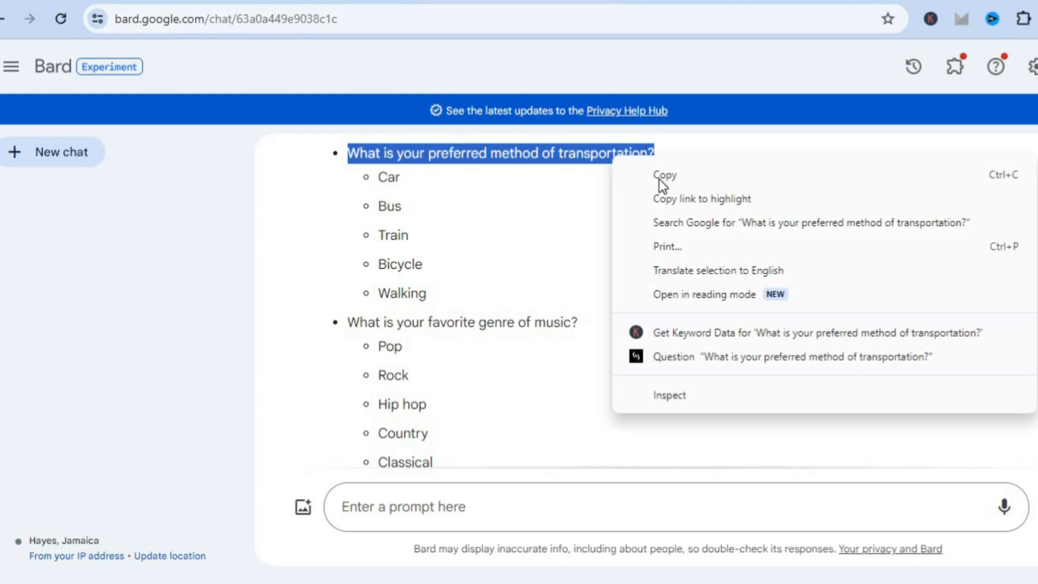
left_click(659, 178)
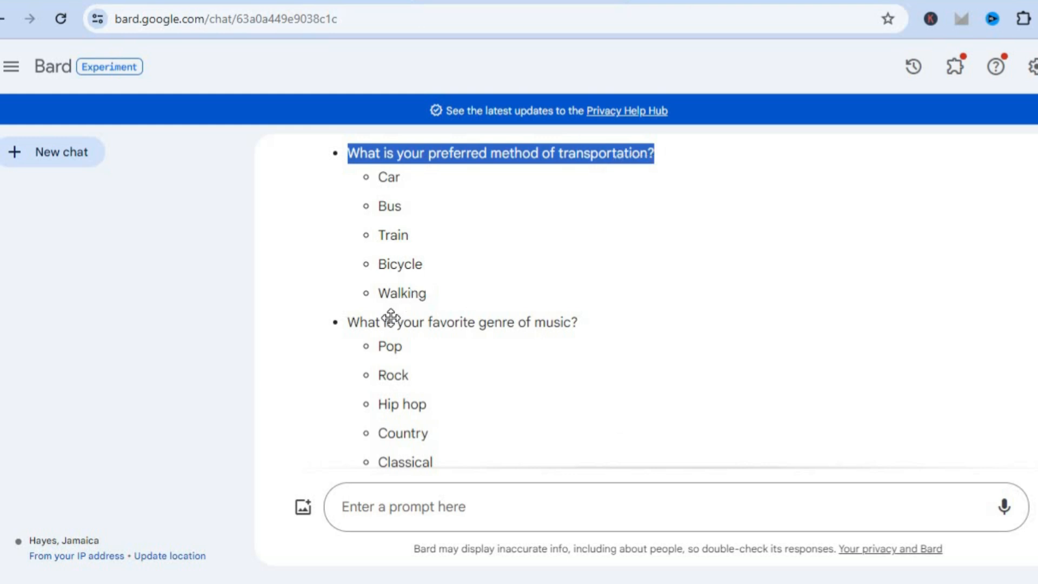
key("ctrl+Tab")
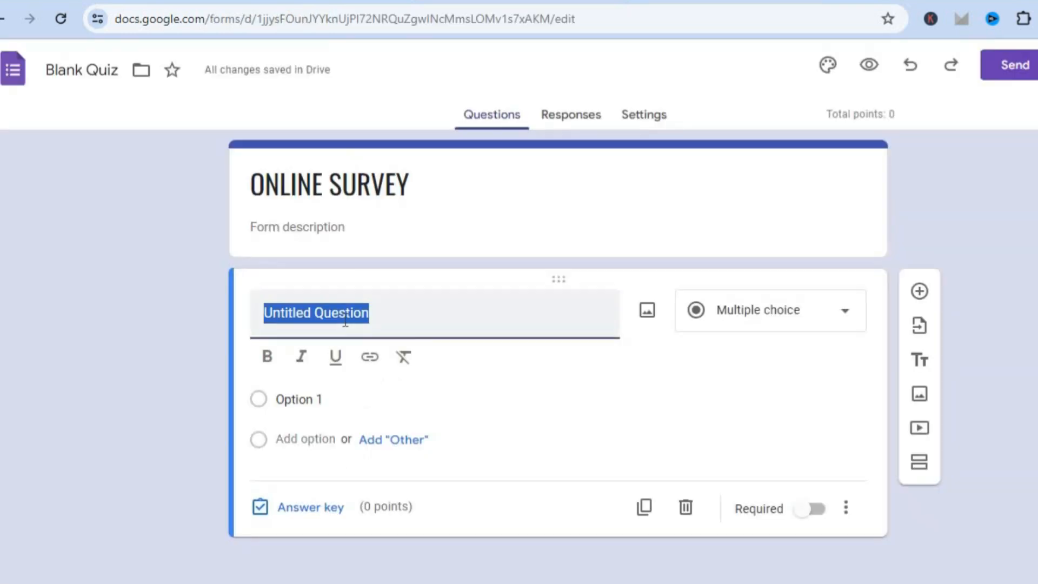
right_click(345, 321)
left_click(426, 124)
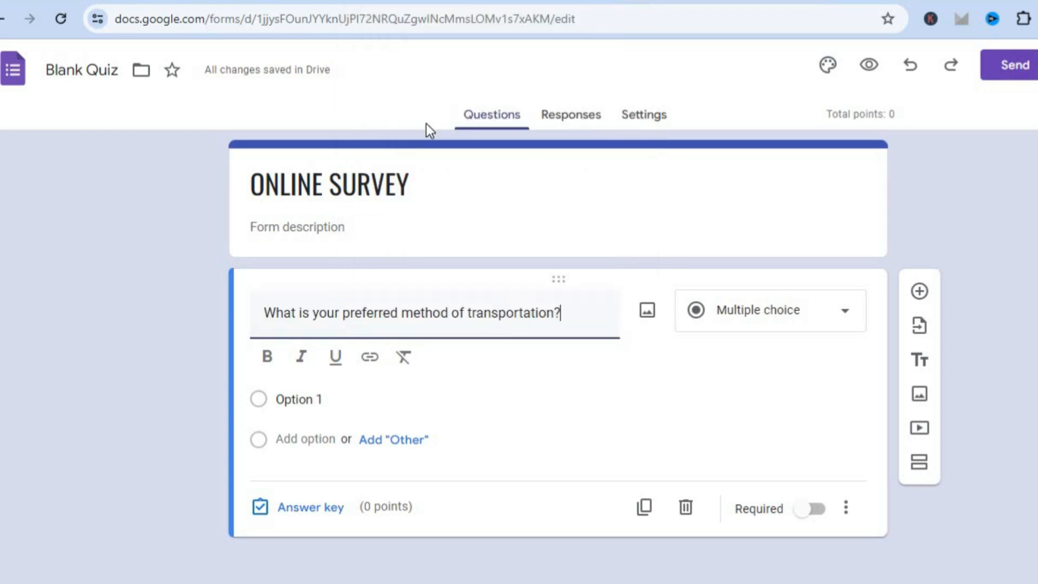
Step: Enter BUS, BICYCLE and CAR as the multiple-choice options, and view the image sources available for the CAR option
left_click(790, 327)
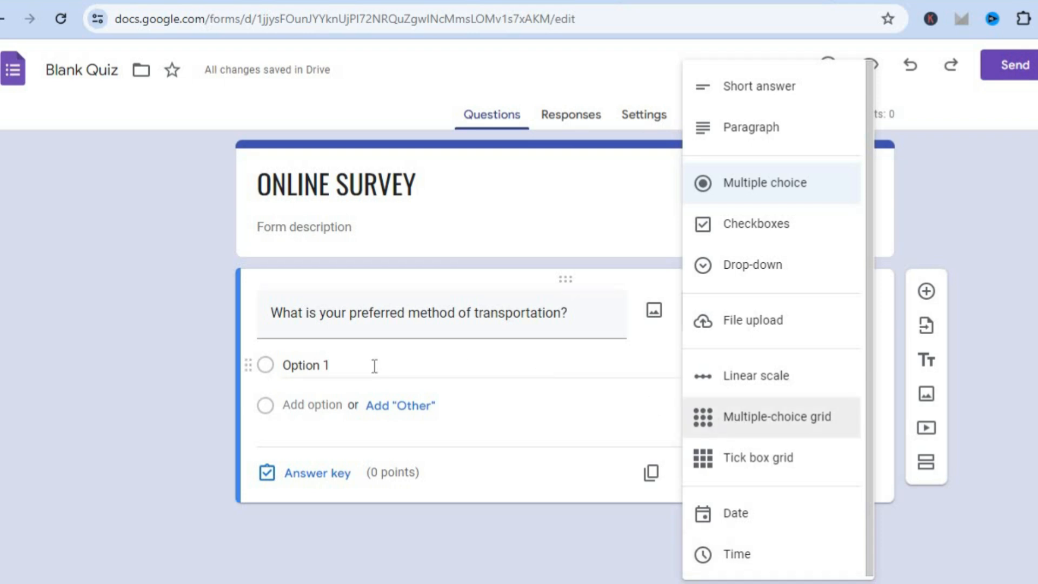
left_click(329, 366)
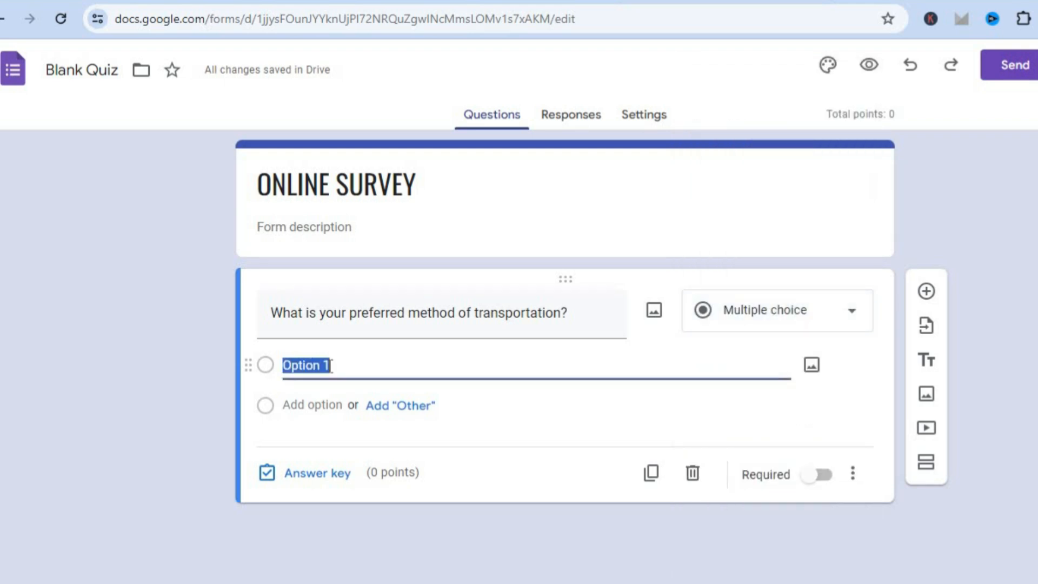
type("BUS")
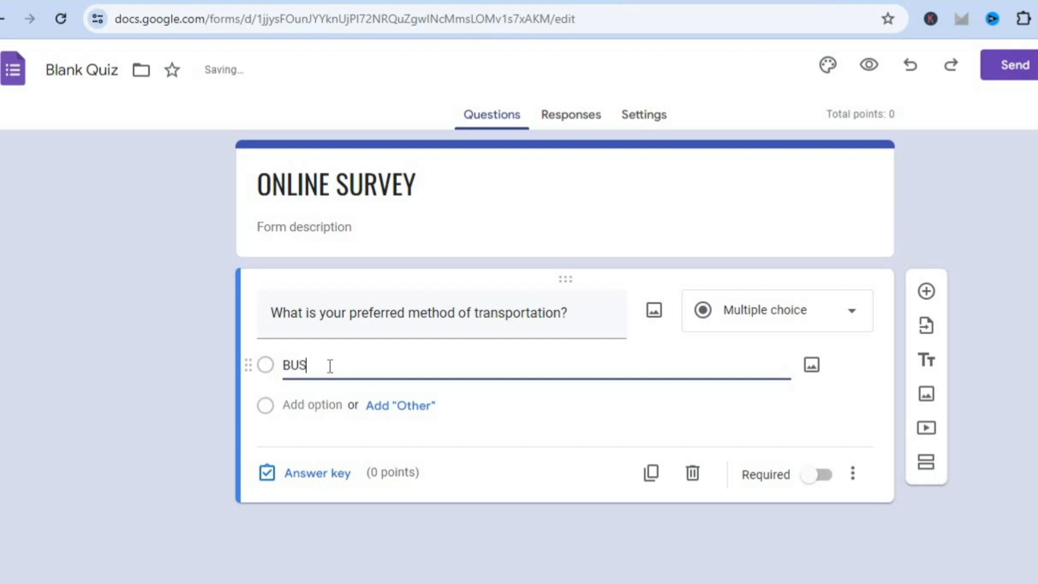
left_click(332, 404)
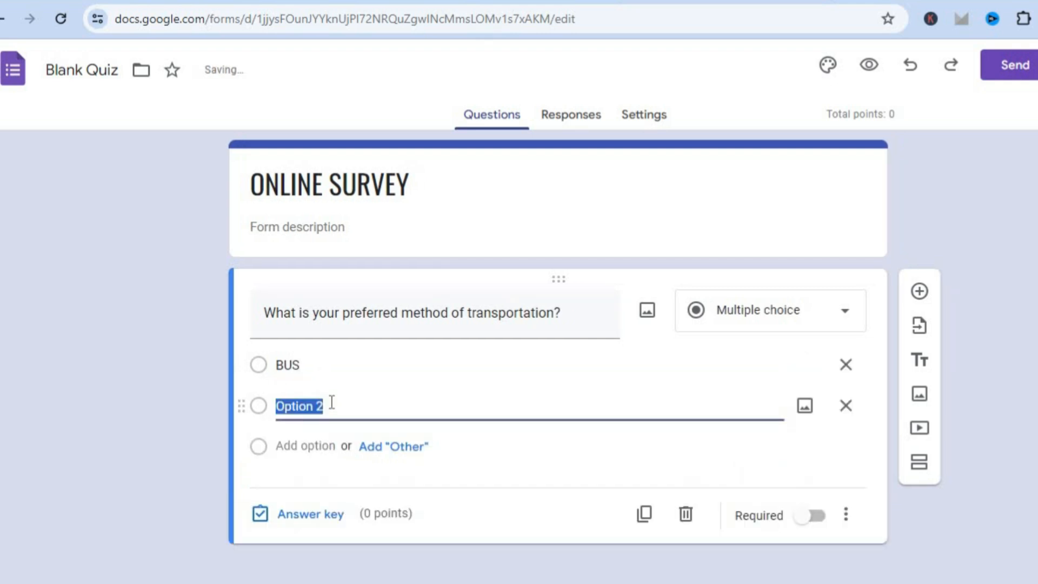
type("BE")
key("BackSpace")
type("I")
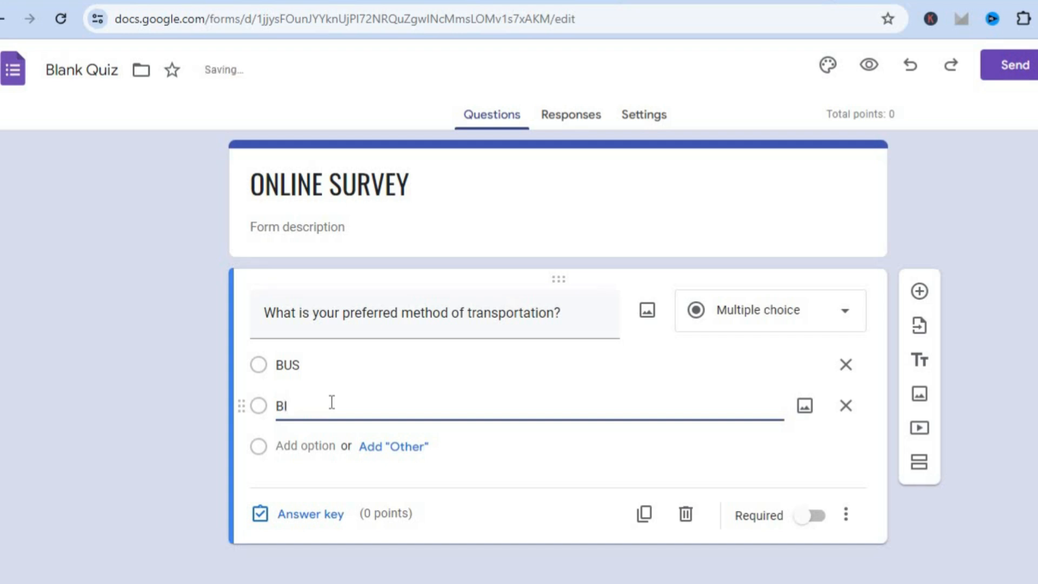
type("CYCLE")
left_click(312, 445)
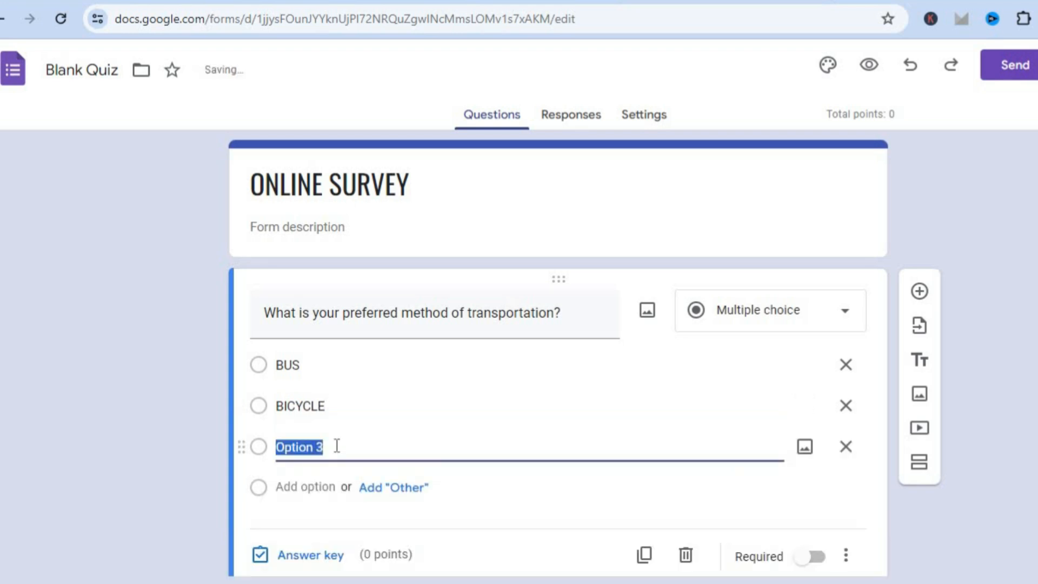
type("CAR")
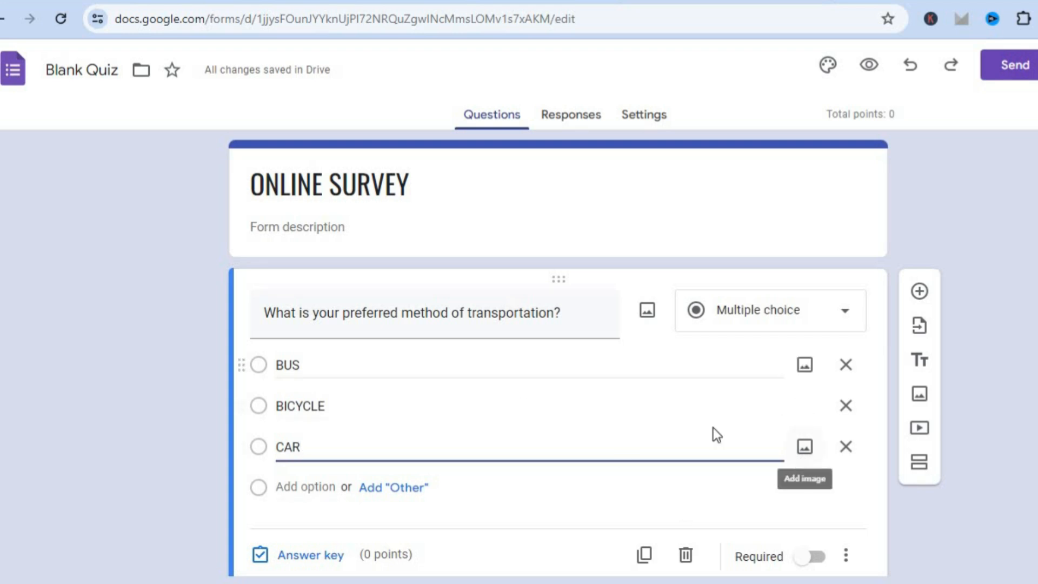
left_click(806, 449)
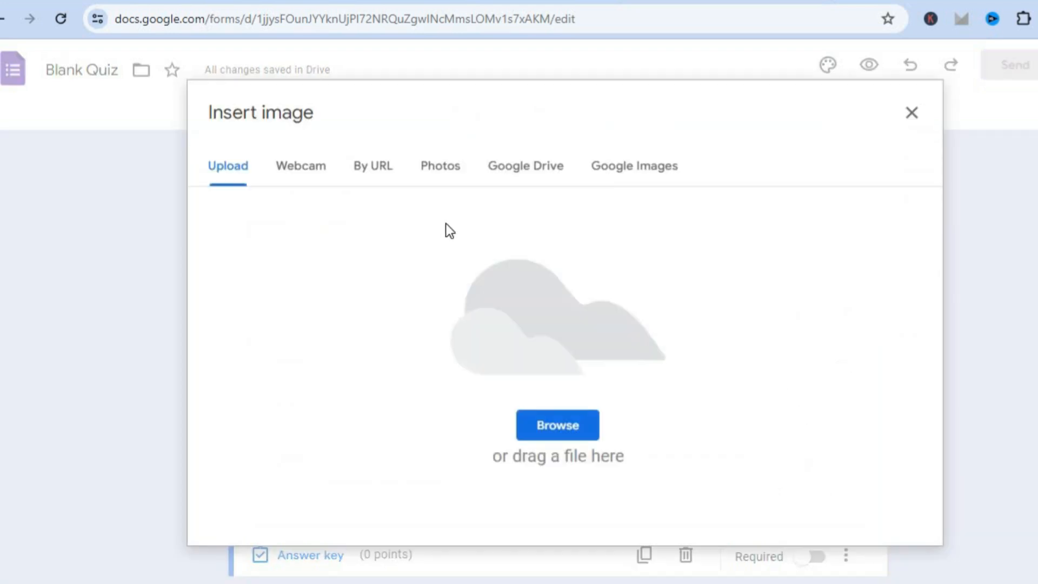
left_click(907, 124)
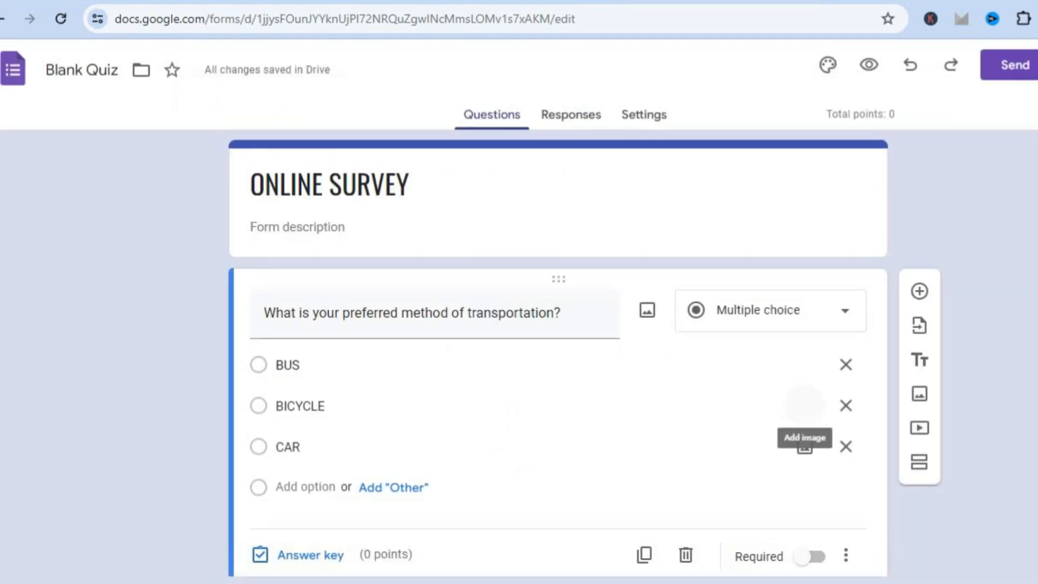
Step: In the transportation question's answer key, set 10 points and mark BUS as the correct answer
scroll(791, 433, "down", 1)
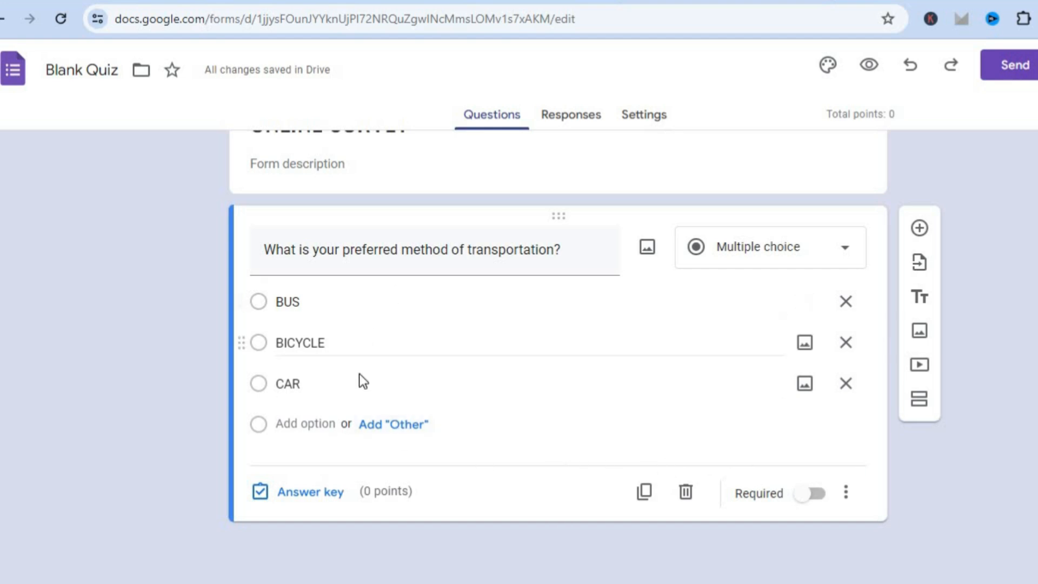
left_click(321, 494)
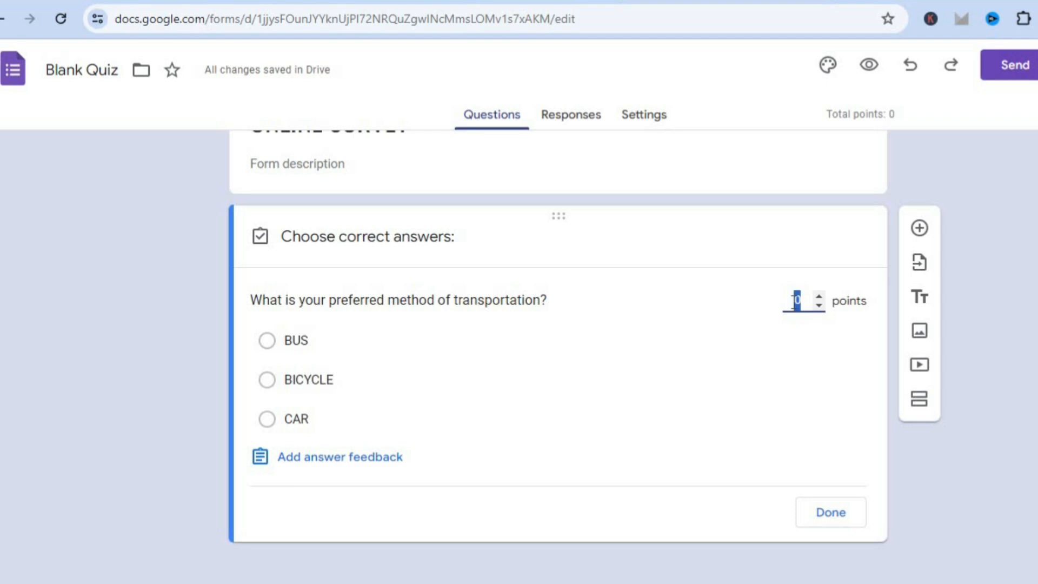
type("10")
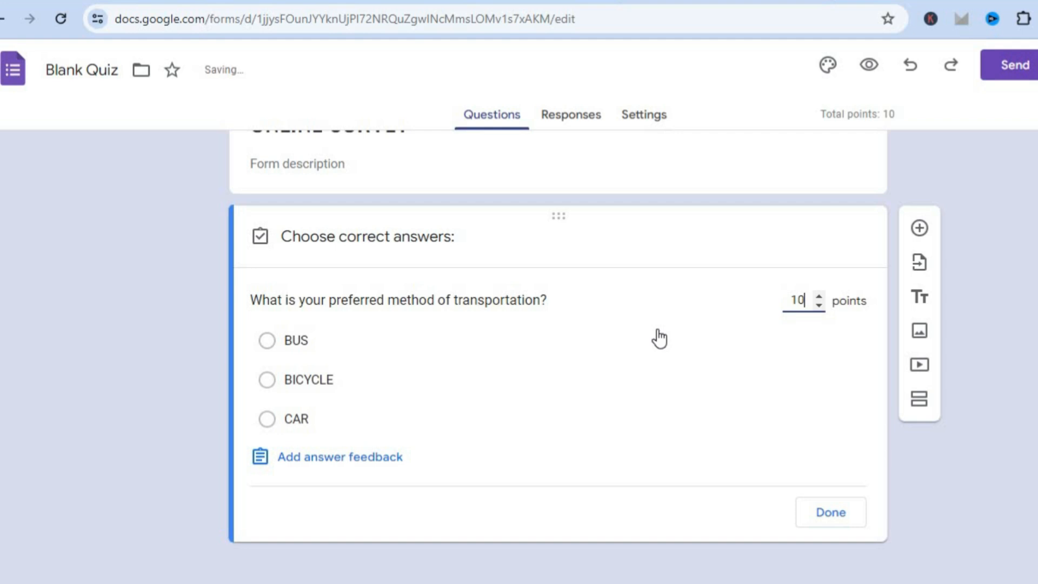
left_click(299, 342)
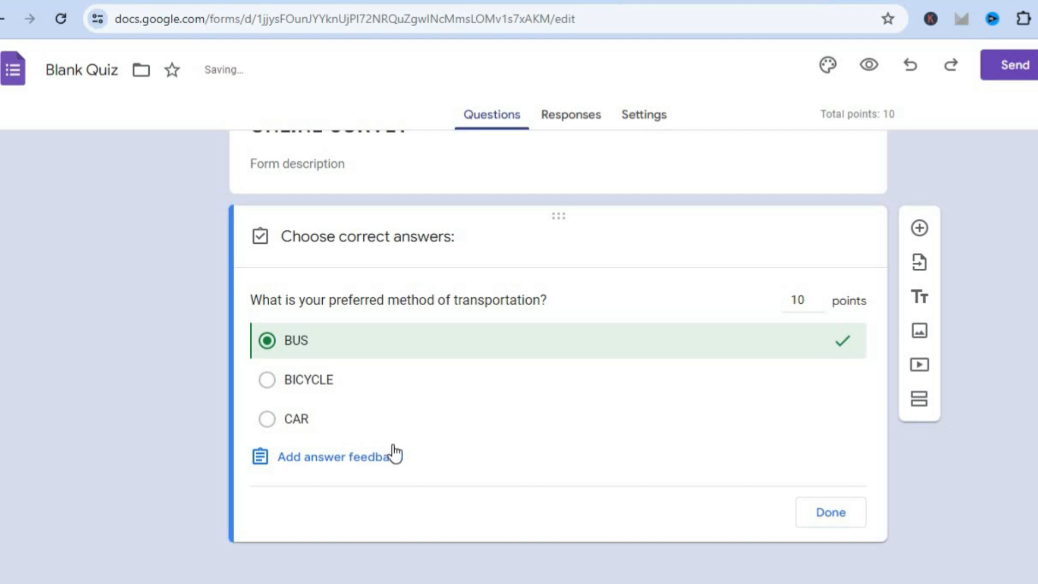
Step: Try marking CAR and BICYCLE as additional correct answers, and clear both marks again
left_click(563, 412)
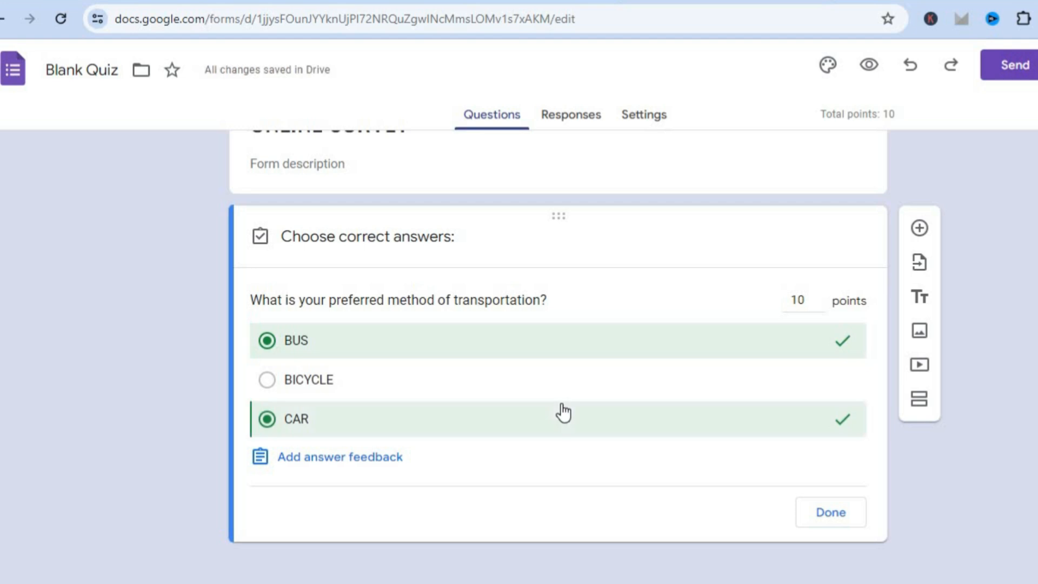
left_click(346, 381)
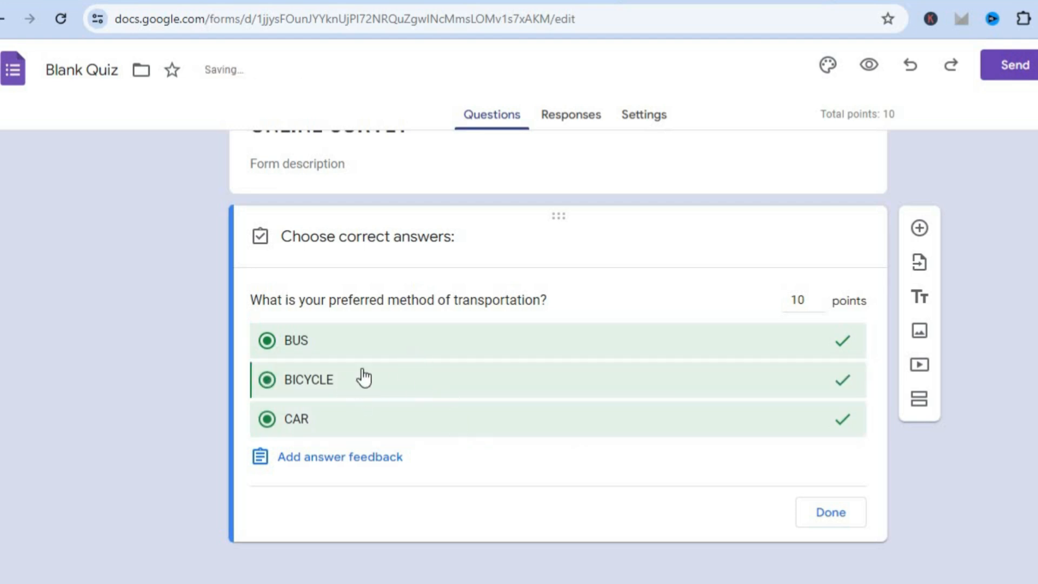
left_click(265, 382)
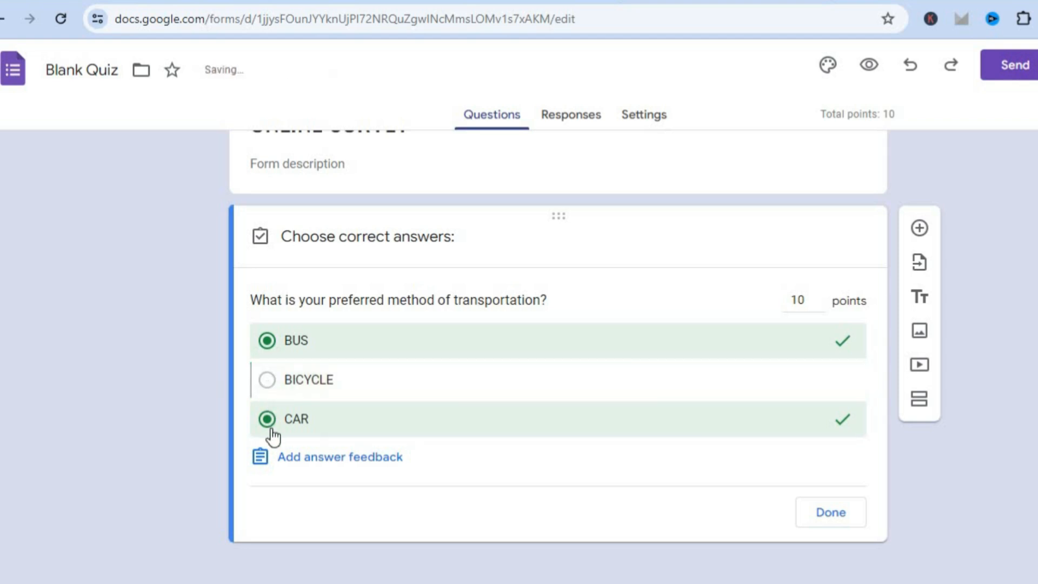
left_click(268, 421)
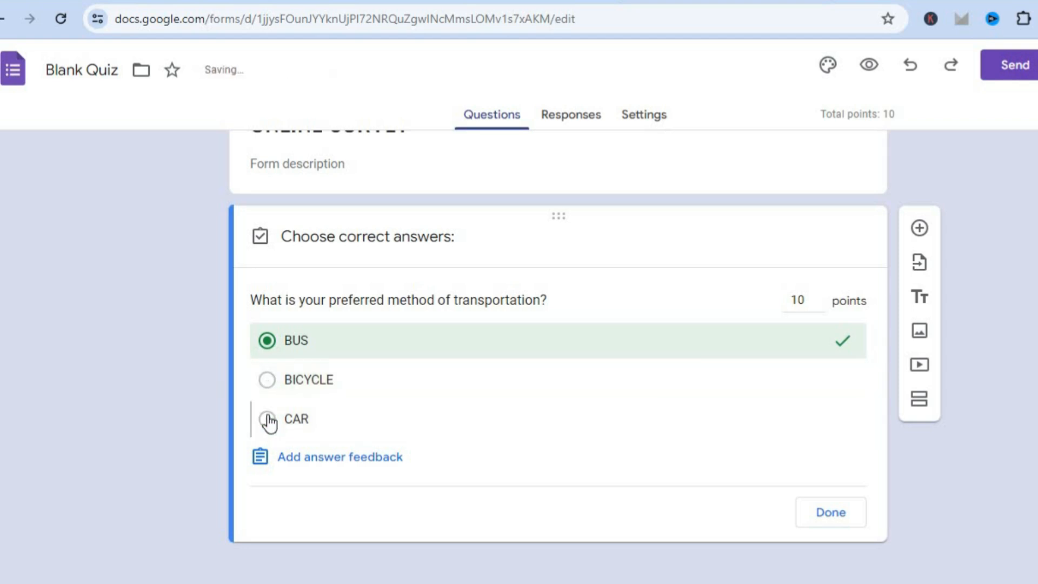
left_click(268, 418)
left_click(269, 419)
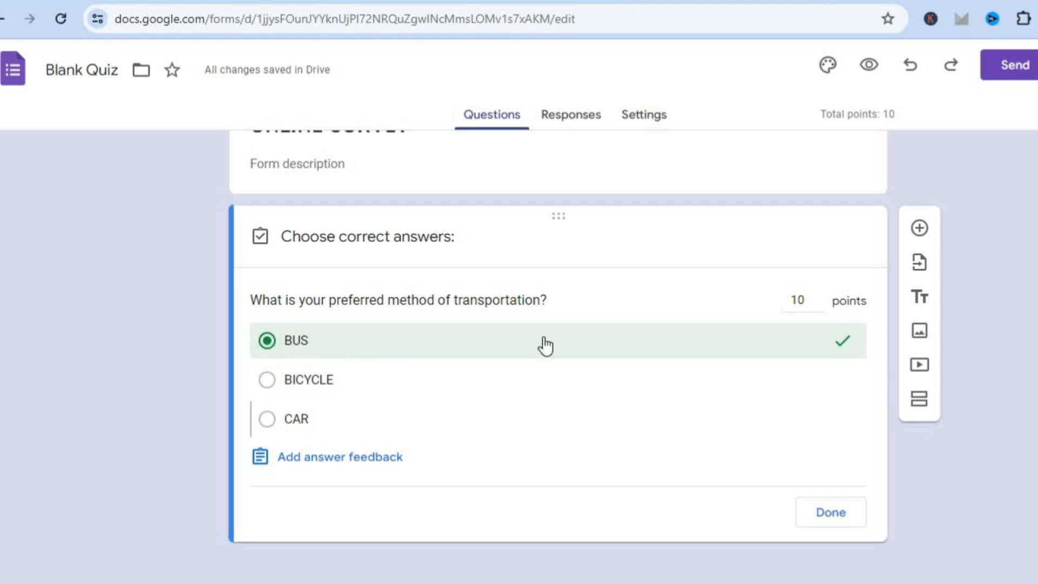
Step: Clear BUS as the correct answer in the answer key, and make the transportation question required
left_click(278, 346)
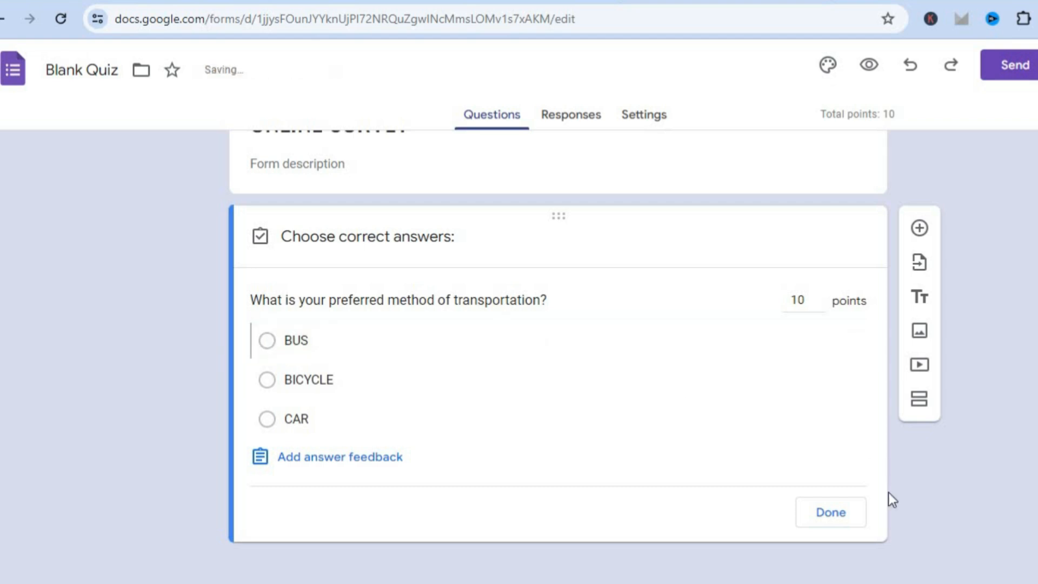
left_click(848, 518)
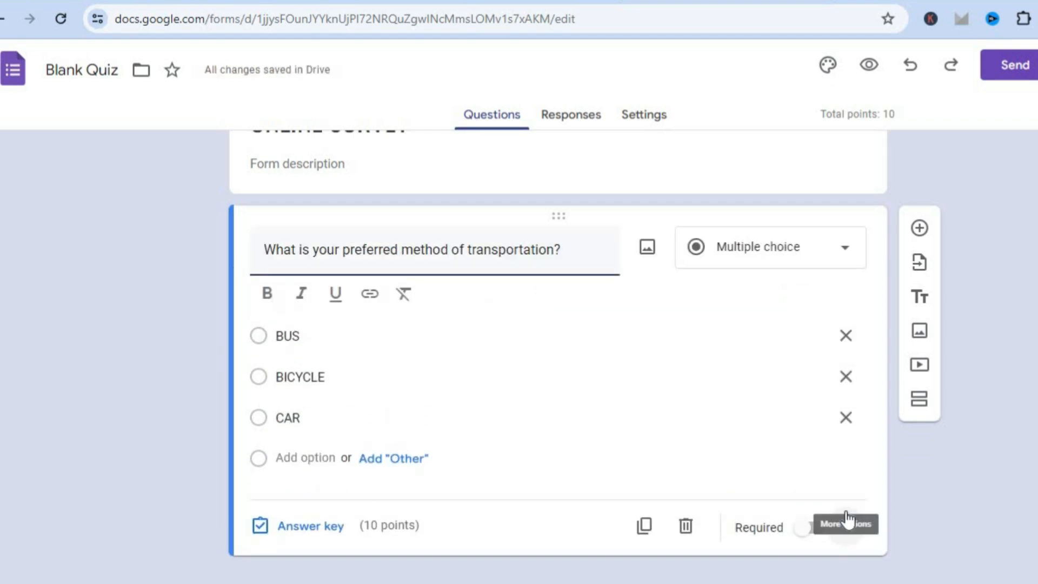
left_click(812, 525)
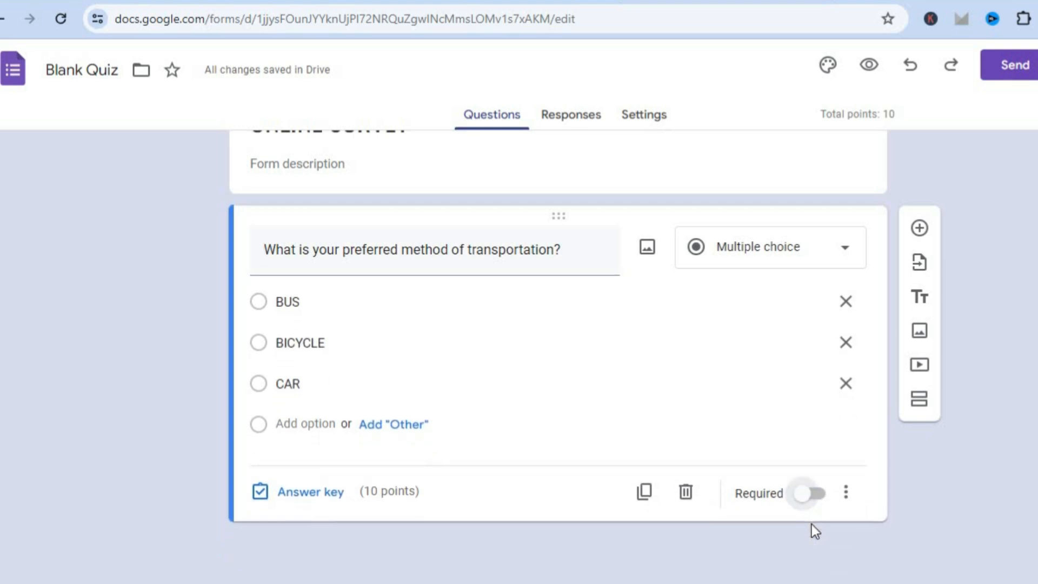
left_click(815, 493)
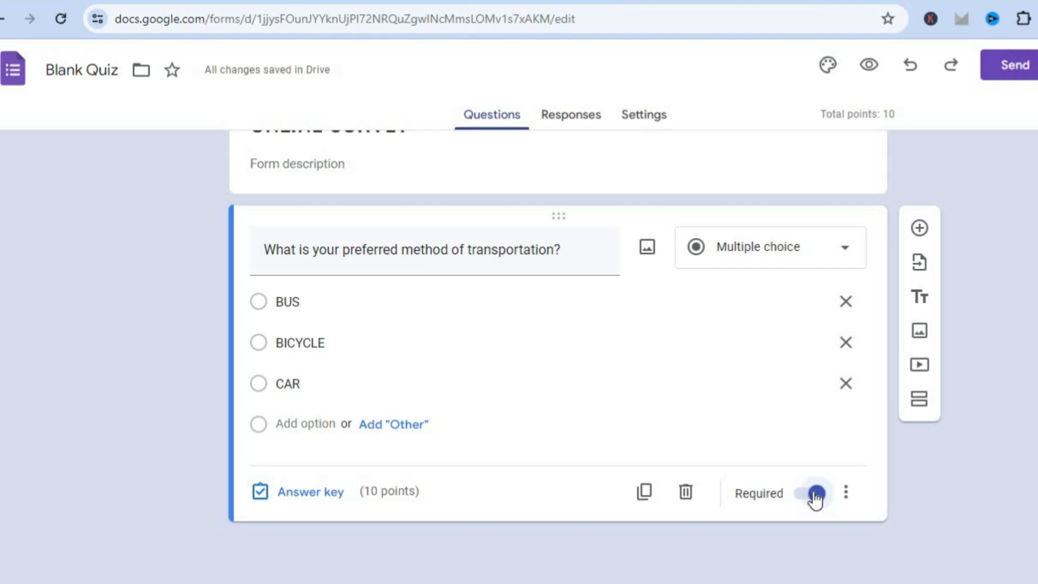
Step: Add another question below the transportation question and title it "SECOND QUESTIONS"
left_click(920, 228)
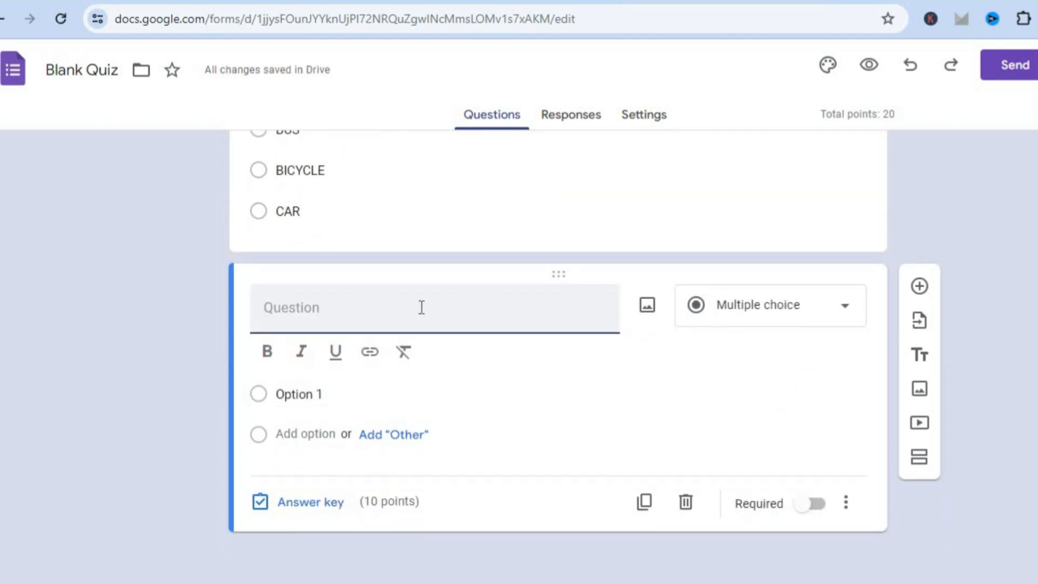
type("SECOND QU")
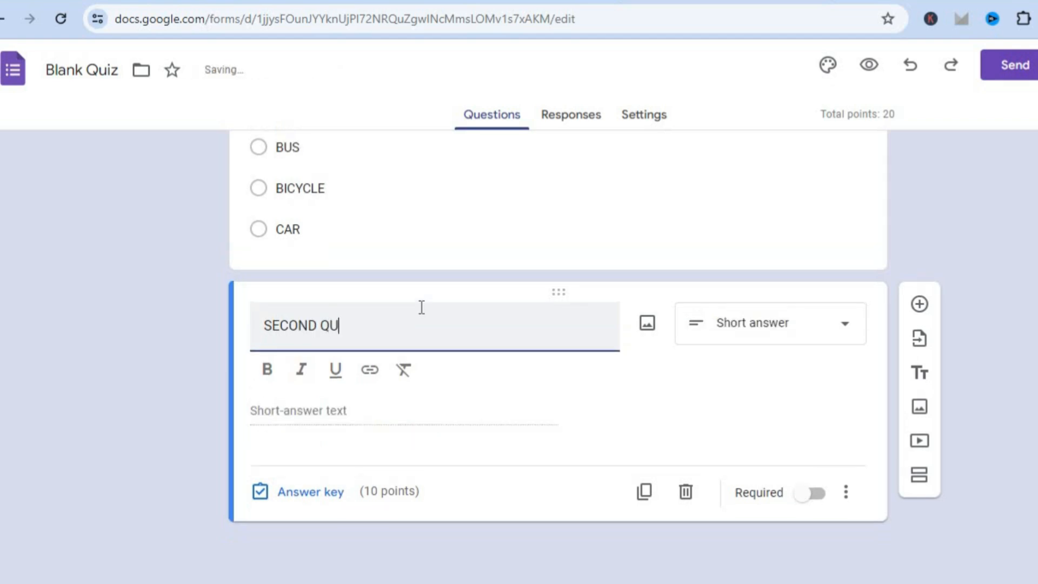
type("ESTIONS")
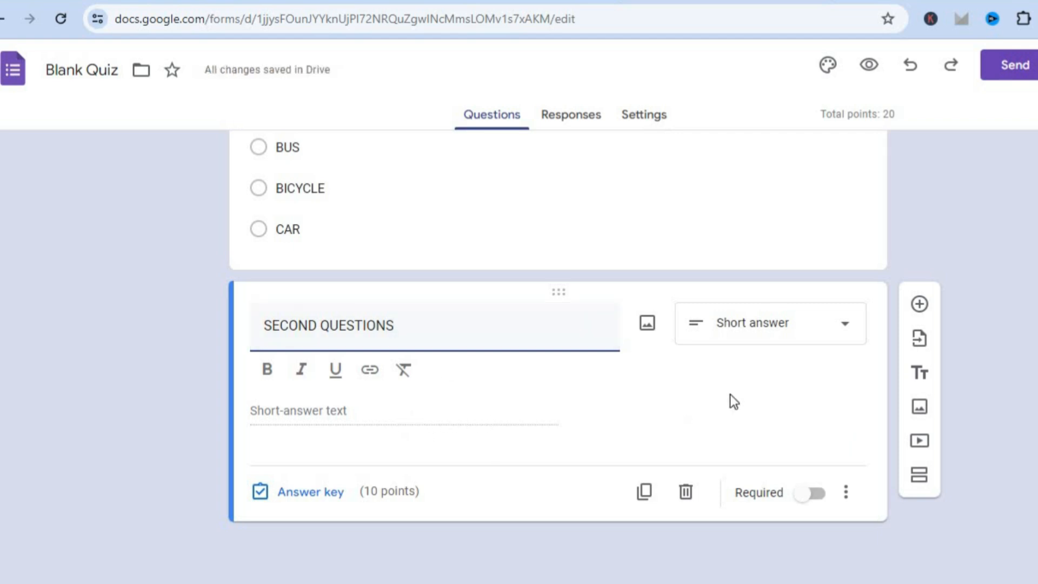
Step: View the question types available for the second question, and look at the video picker without adding a video
left_click(842, 345)
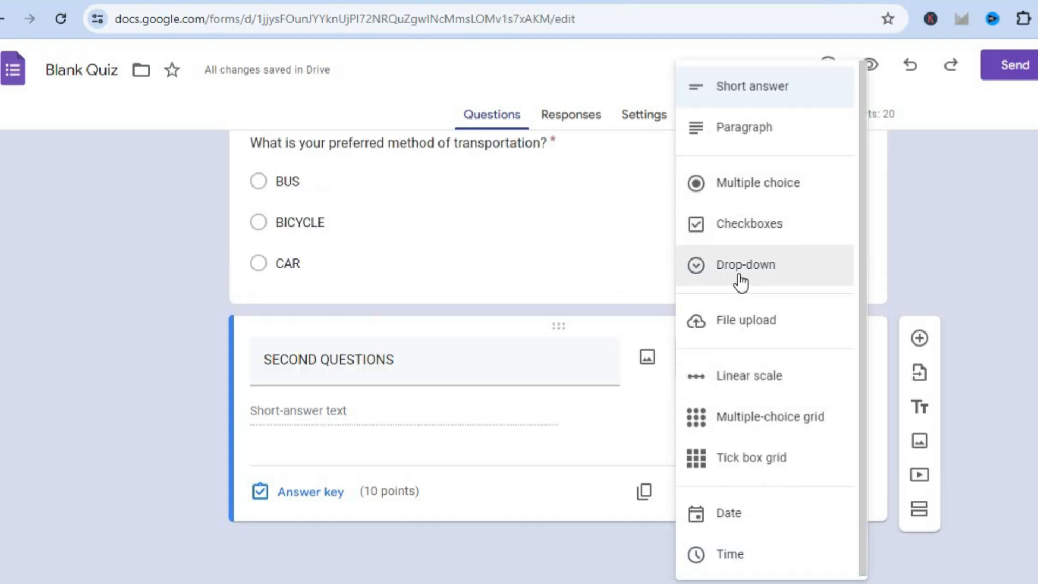
left_click(647, 410)
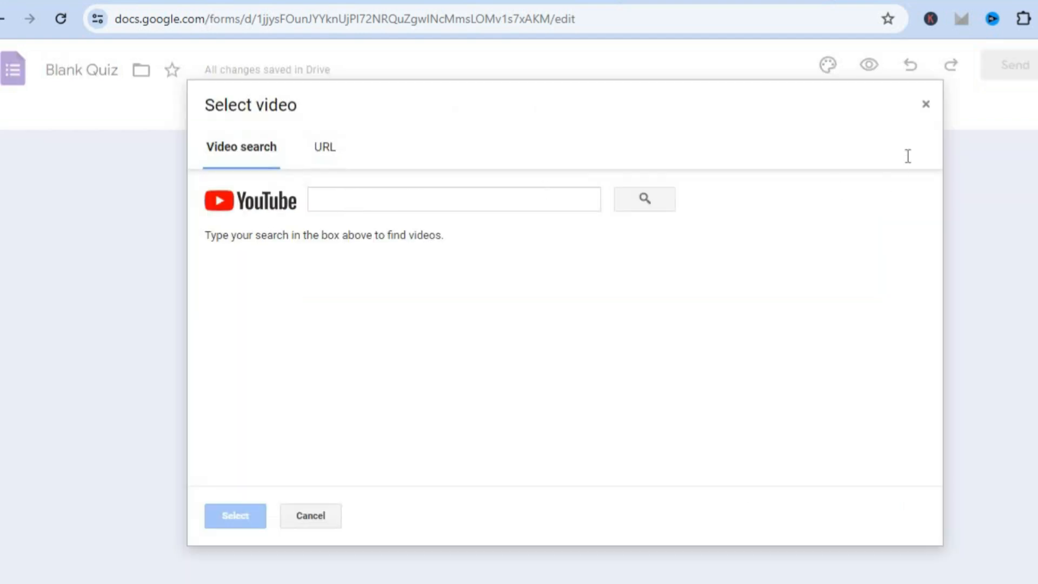
left_click(923, 106)
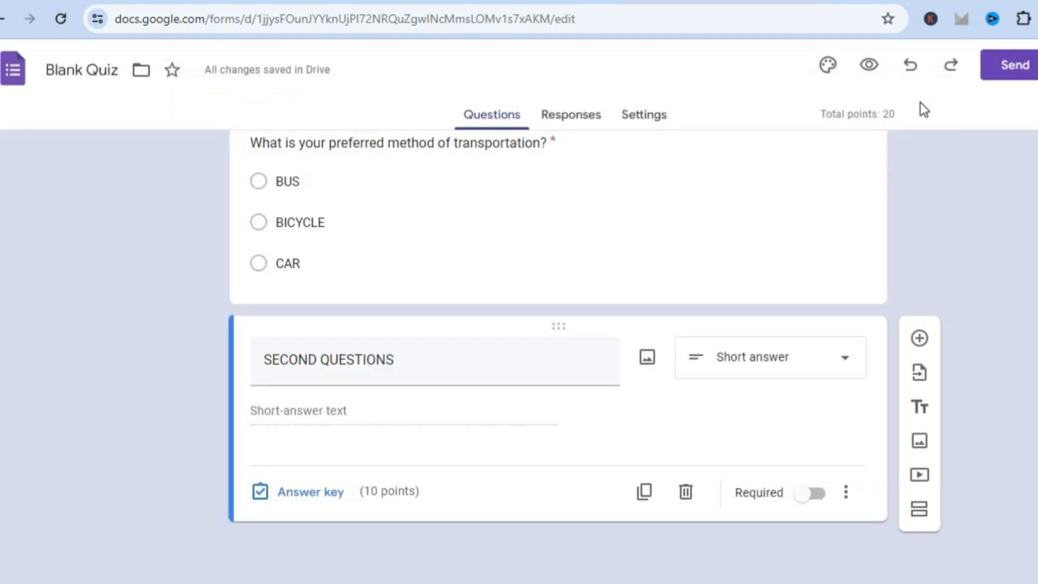
Step: Add a new section after the second question and review the form up to its title
left_click(919, 511)
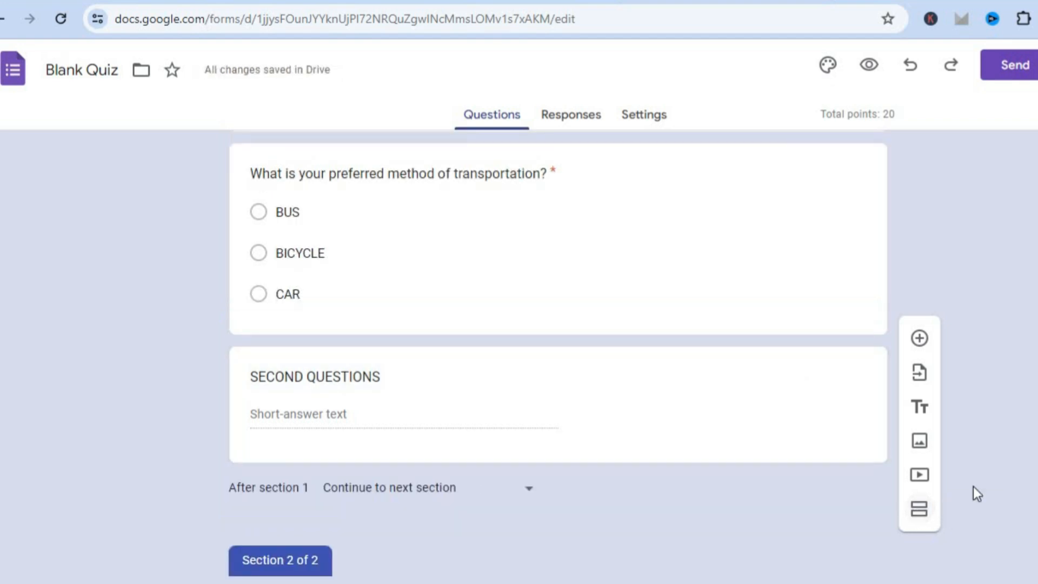
scroll(523, 449, "down", 3)
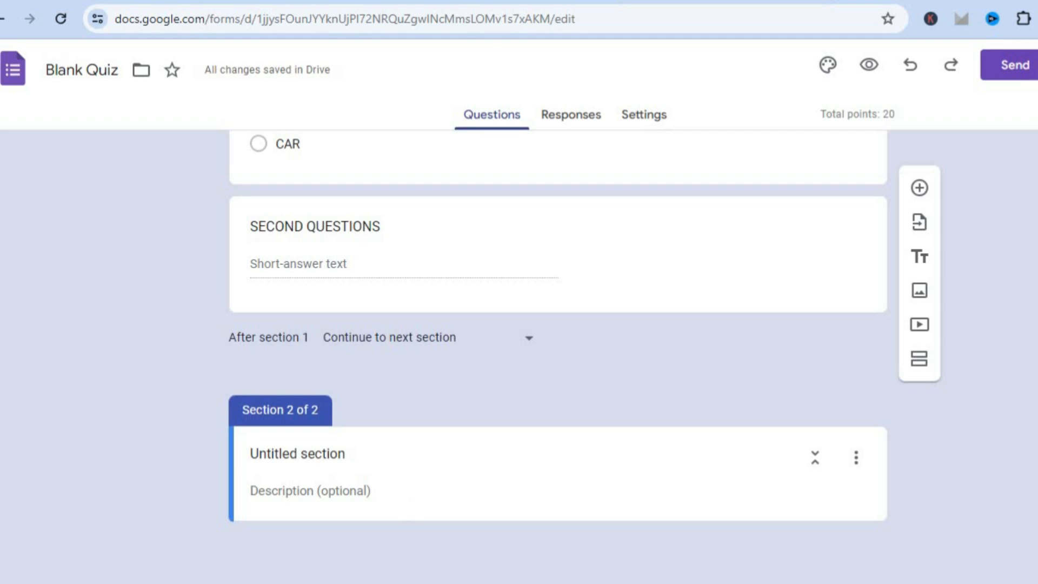
scroll(557, 351, "up", 6)
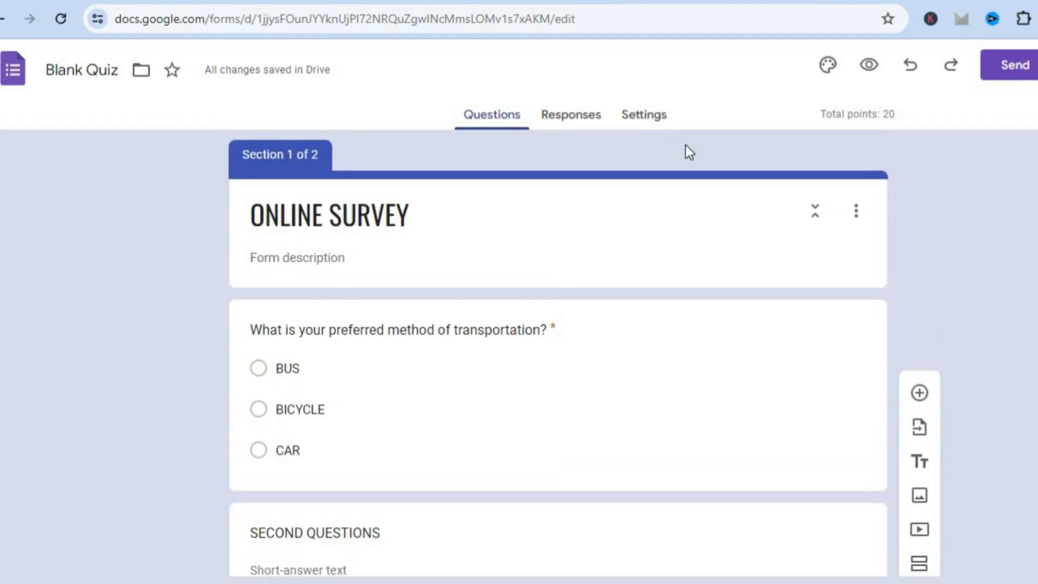
Step: View the form's responses, and look at the email address collection options for sending the form, keeping "Do not collect"
left_click(577, 124)
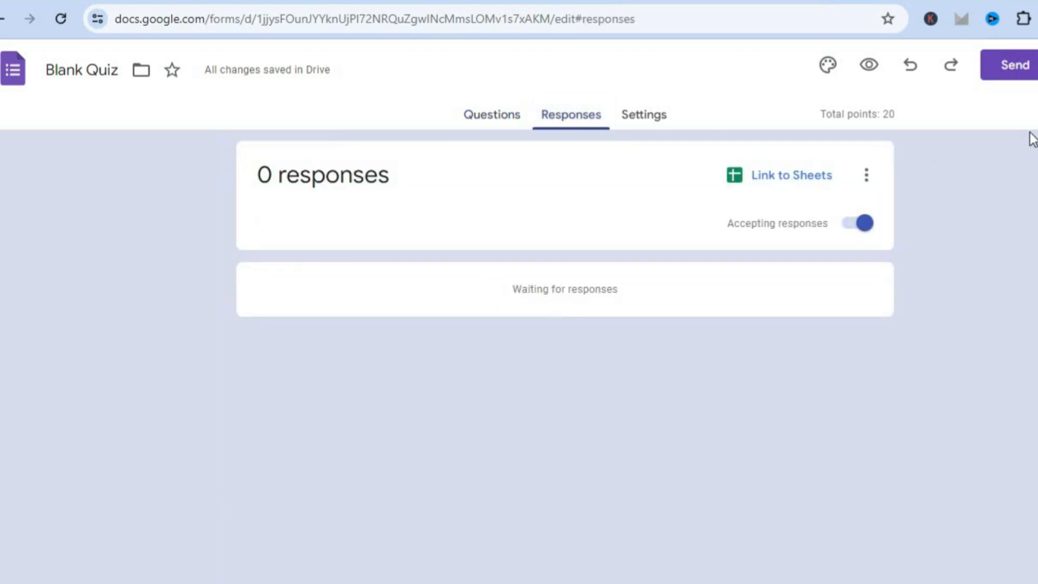
left_click(1024, 72)
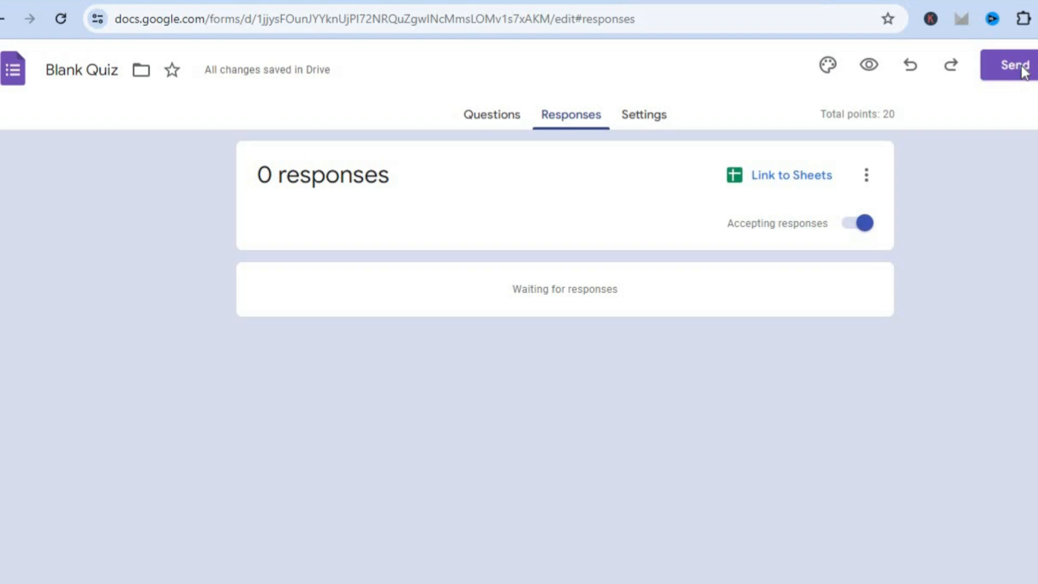
left_click(1023, 72)
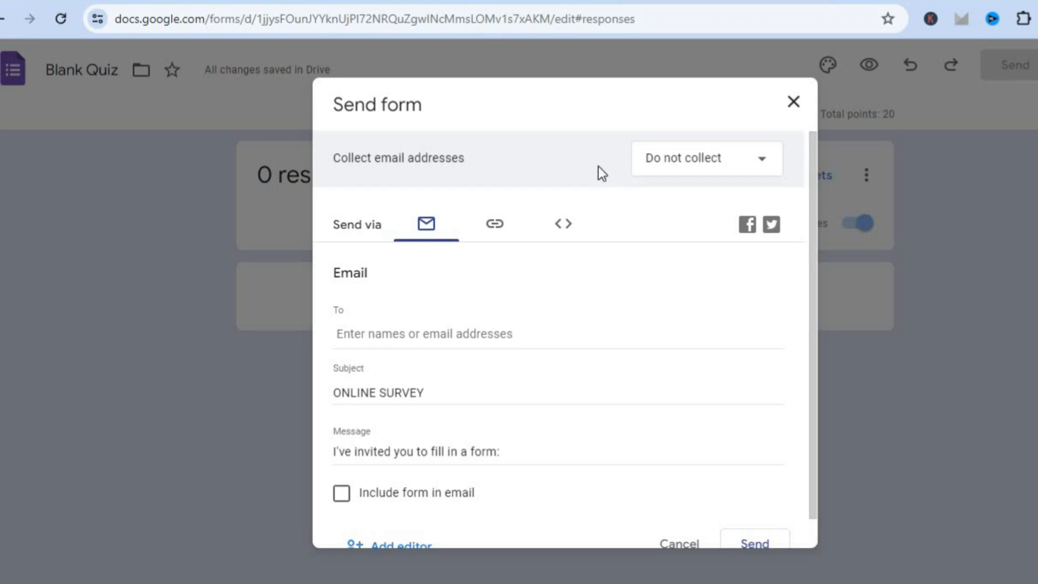
left_click(720, 168)
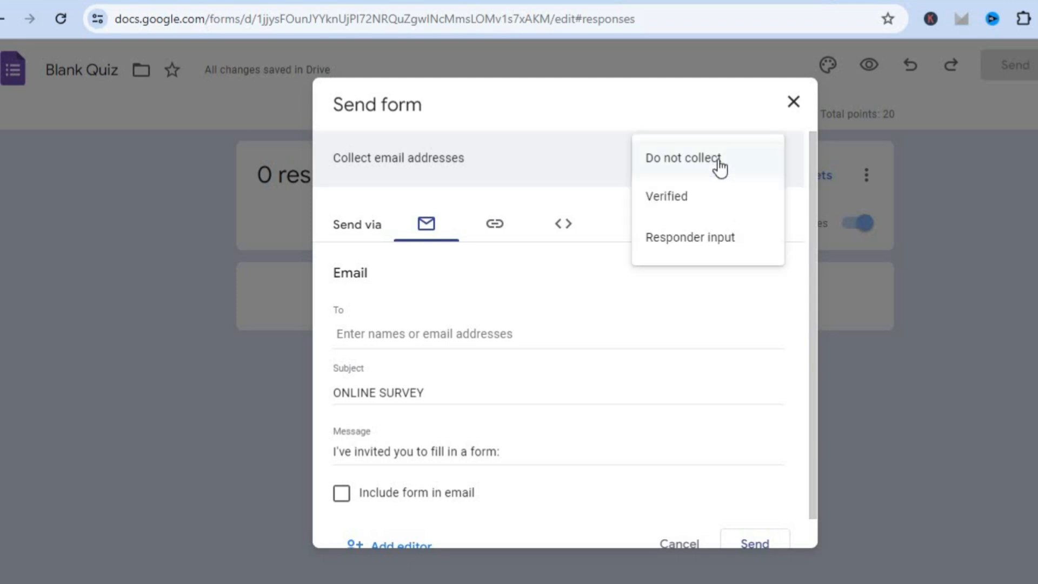
left_click(566, 160)
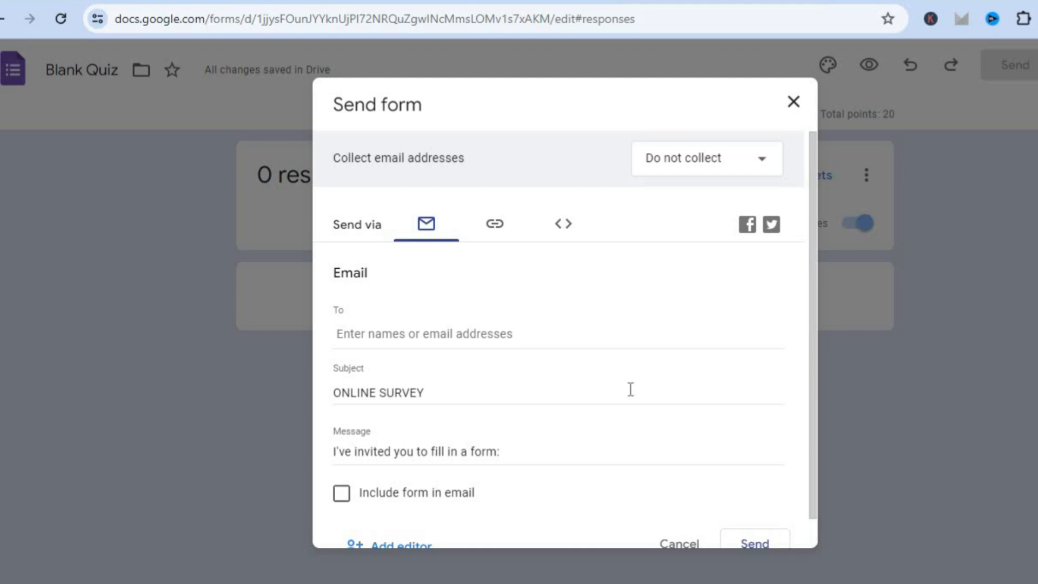
Step: Generate a shortened link to the form and view its embed HTML, then close the sending options without sending
left_click(495, 226)
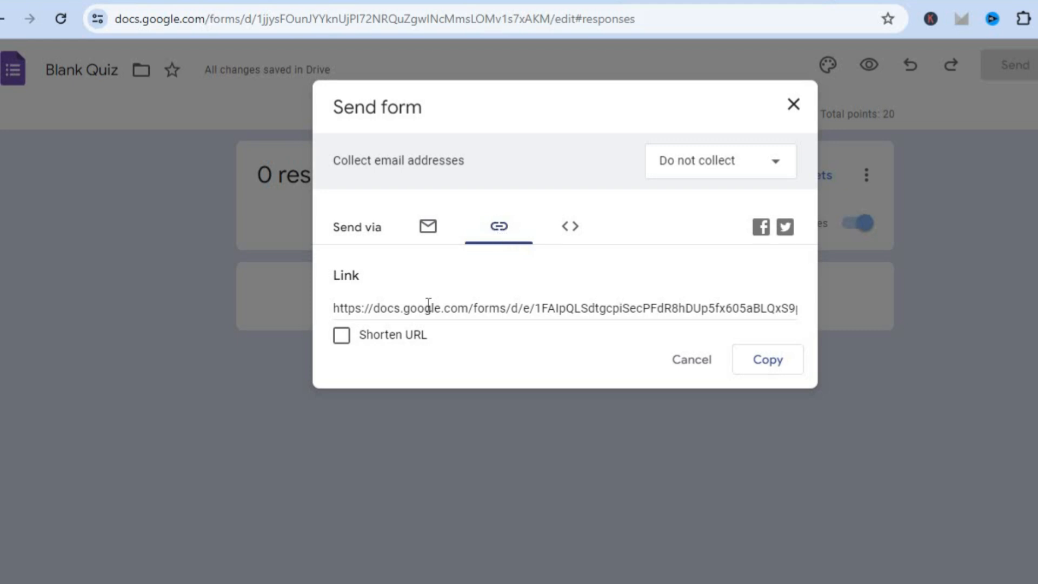
left_click(337, 342)
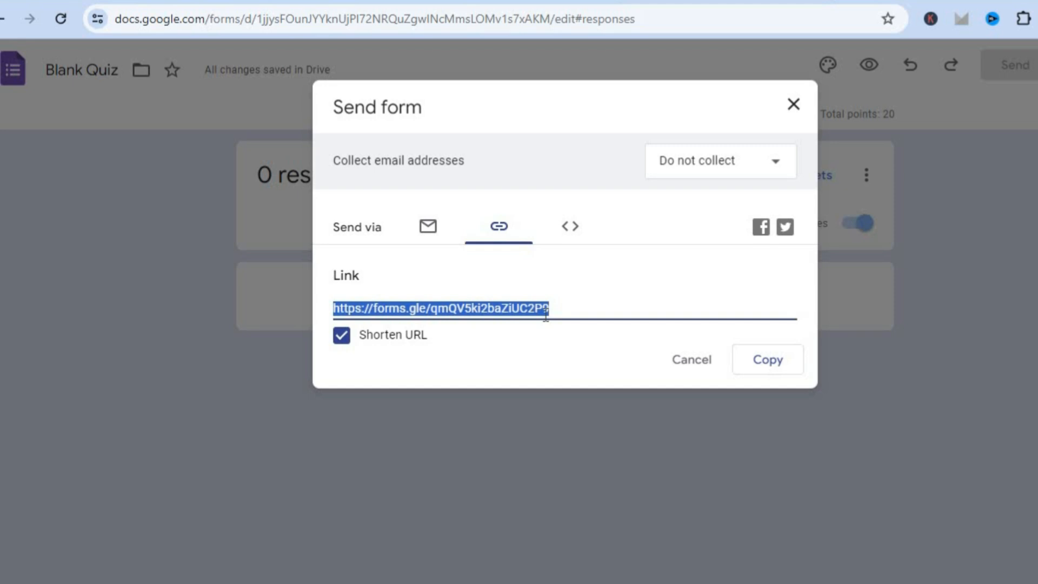
left_click(572, 226)
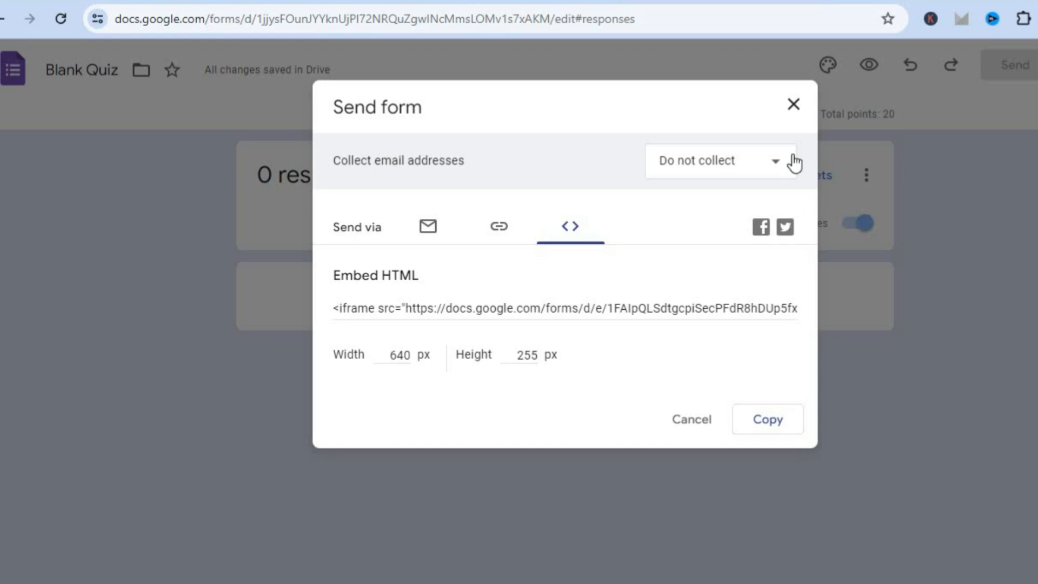
left_click(794, 115)
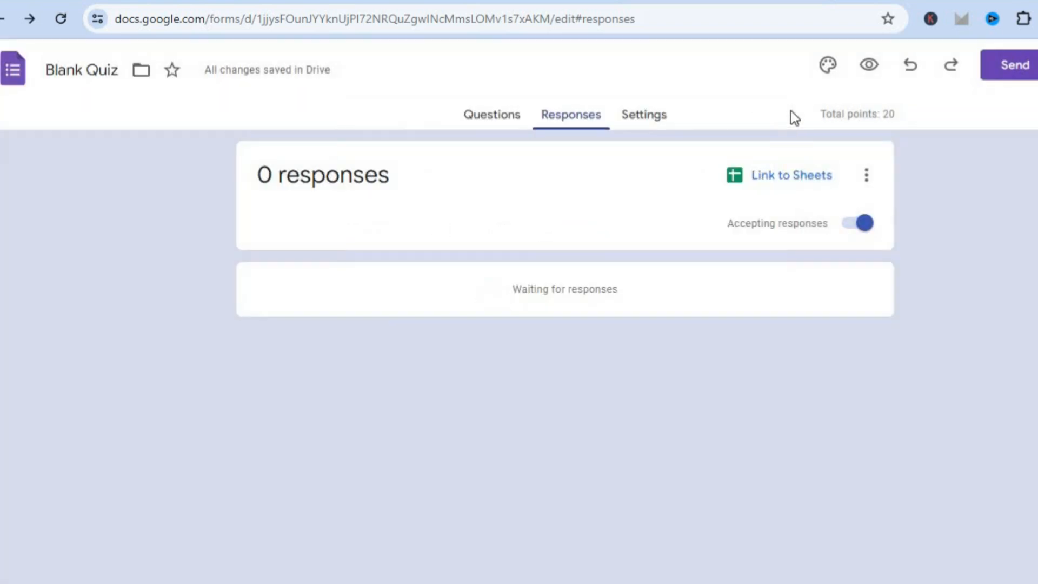